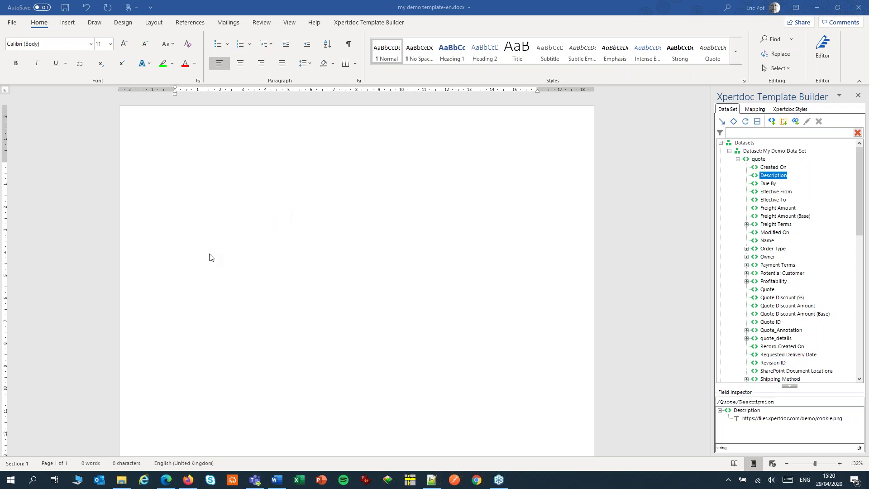
Step: Paste the coffee cup picture into the empty page, select it, and pick the quote's Name field
{"action": "left_click", "coordinate": [198, 249]}
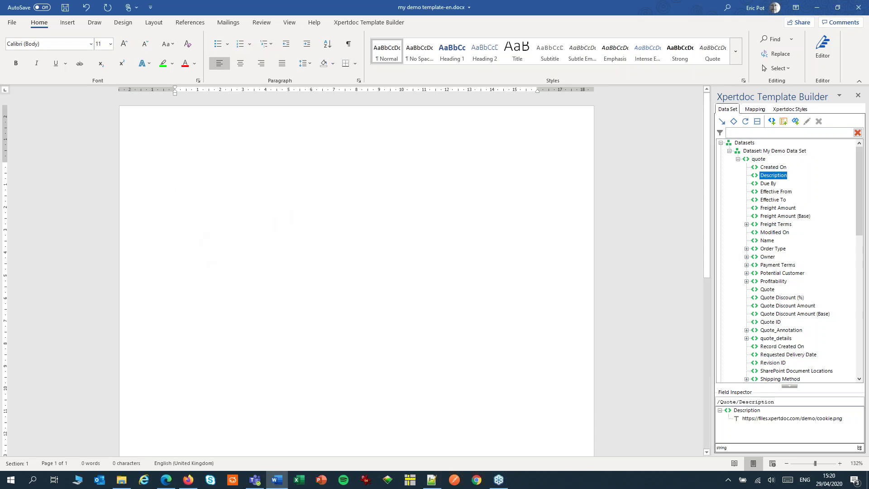
{"action": "key", "text": "ctrl+v"}
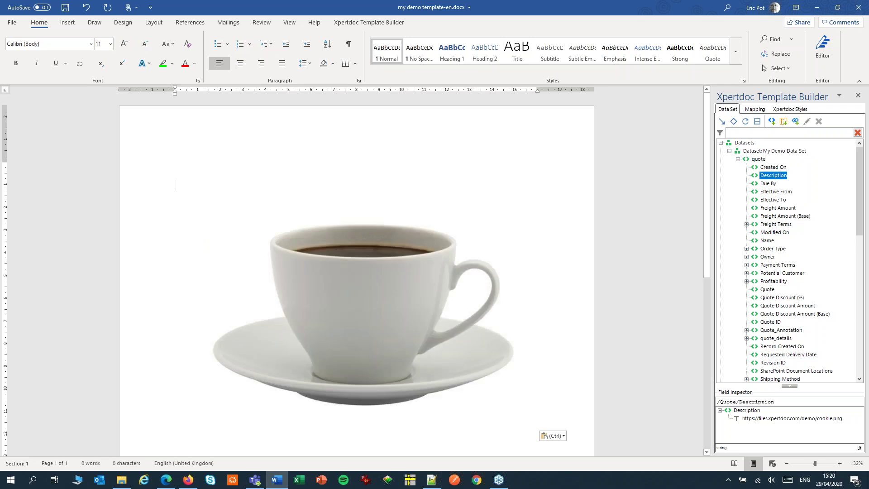
{"action": "left_click", "coordinate": [340, 283]}
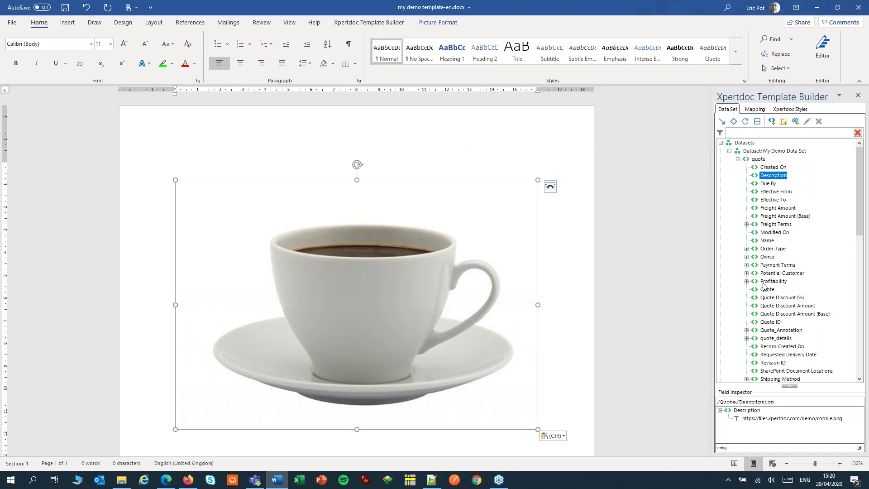
{"action": "left_click", "coordinate": [769, 242]}
Step: Wrap the picture in a condition showing it only when /Quote/Name contains 'coffee'
{"action": "left_click", "coordinate": [734, 121]}
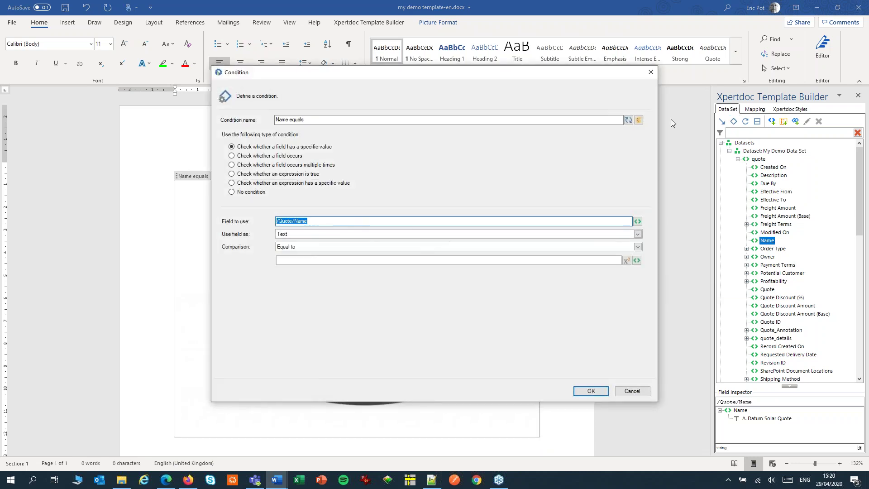
{"action": "left_click", "coordinate": [291, 250]}
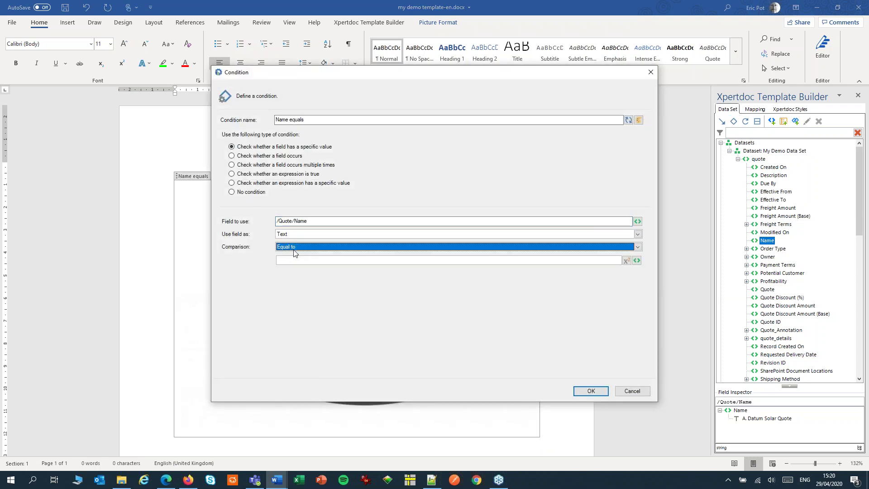
{"action": "left_click", "coordinate": [293, 251]}
{"action": "left_click", "coordinate": [293, 256]}
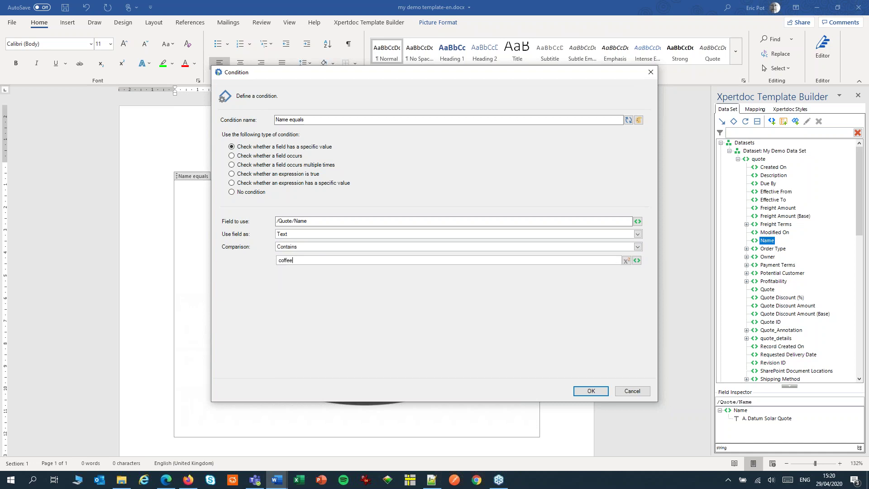
{"action": "left_click", "coordinate": [590, 391]}
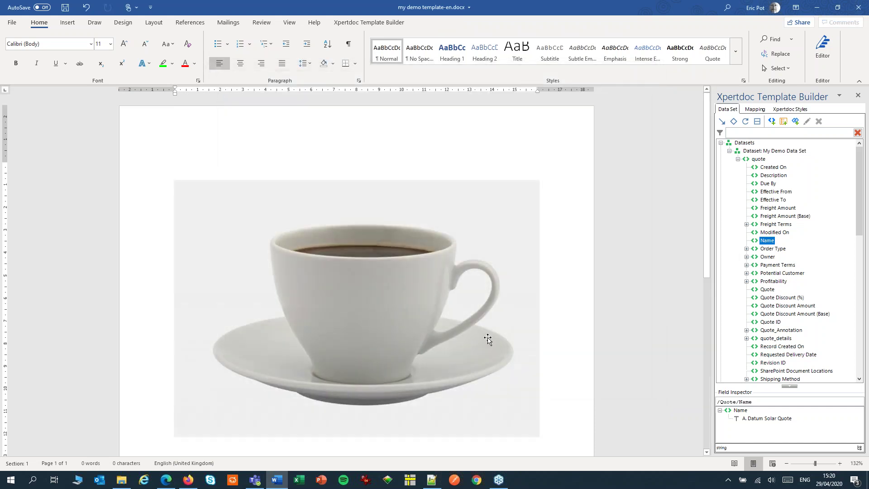
{"action": "left_click", "coordinate": [374, 22]}
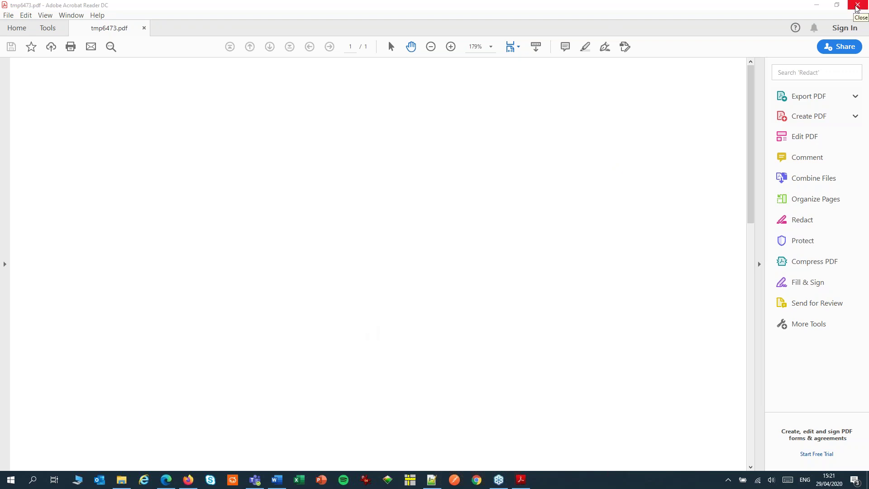
Step: Confirm the preview page is blank without the coffee cup, then close the PDF
{"action": "left_click", "coordinate": [857, 6]}
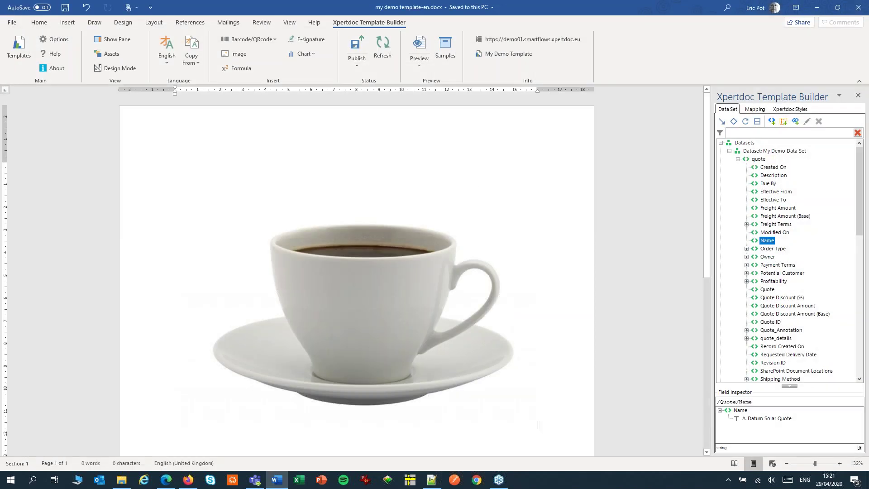
Step: Delete the coffee cup picture and its empty condition, then insert the quote's Description field
{"action": "left_click", "coordinate": [394, 264]}
{"action": "key", "text": "Delete"}
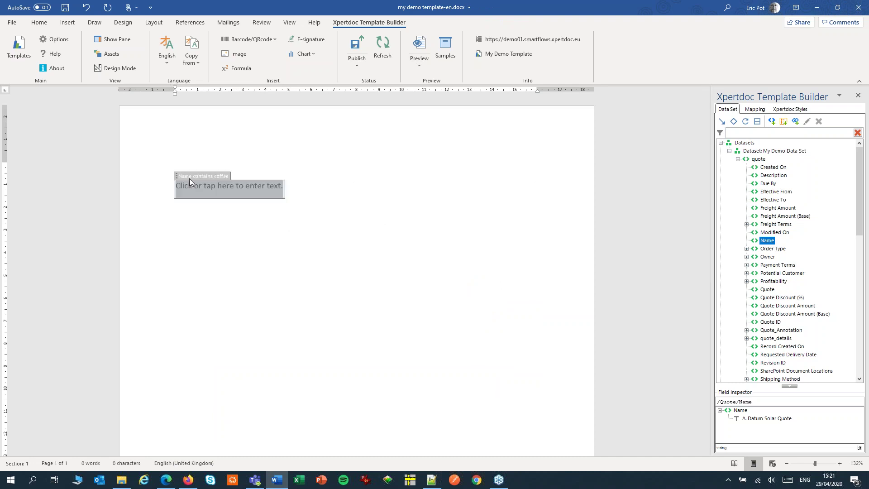
{"action": "key", "text": "Delete"}
{"action": "key", "text": "Delete"}
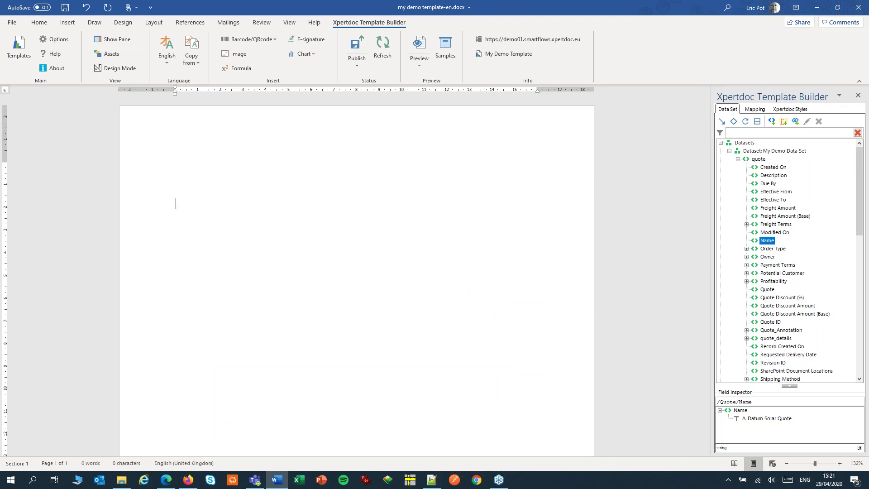
{"action": "double_click", "coordinate": [772, 177]}
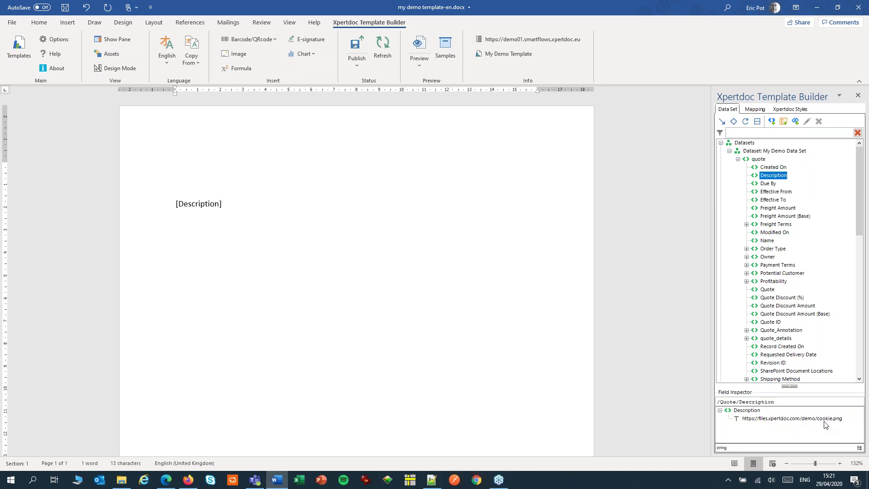
{"action": "left_click", "coordinate": [199, 206]}
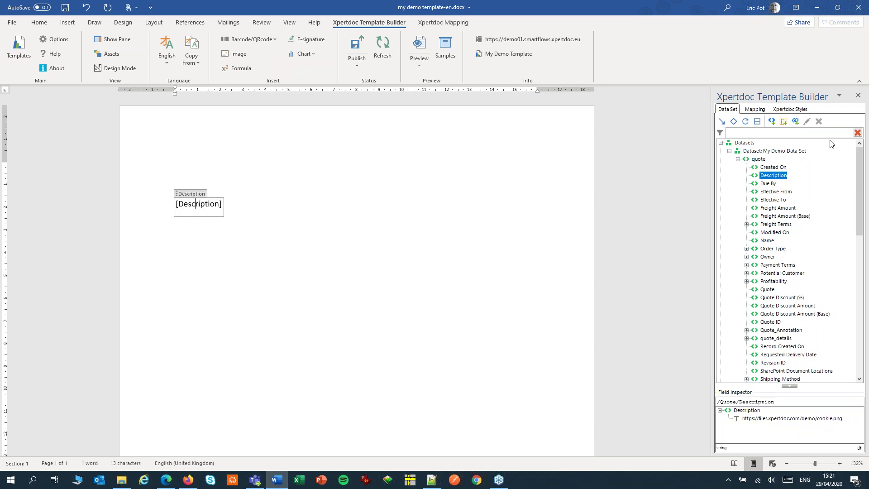
Step: Map Description to convert its Url into an image with a fixed 2.51 cm width
{"action": "left_click", "coordinate": [761, 110]}
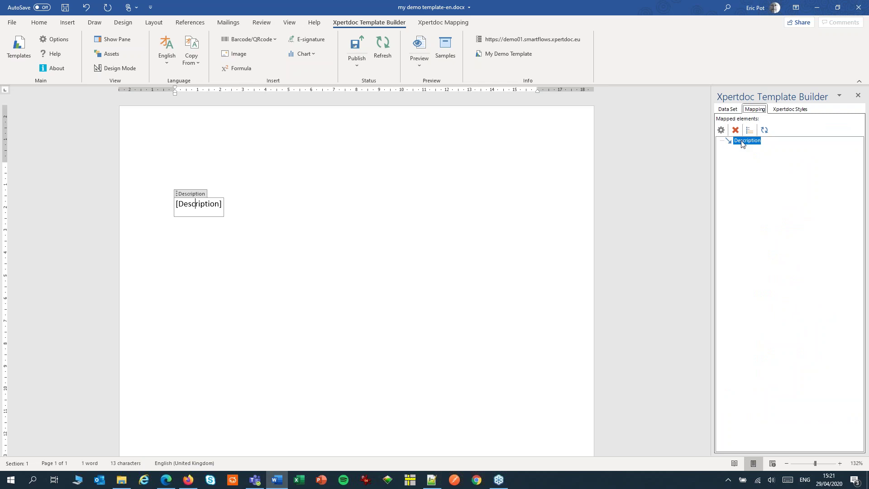
{"action": "left_click", "coordinate": [720, 132]}
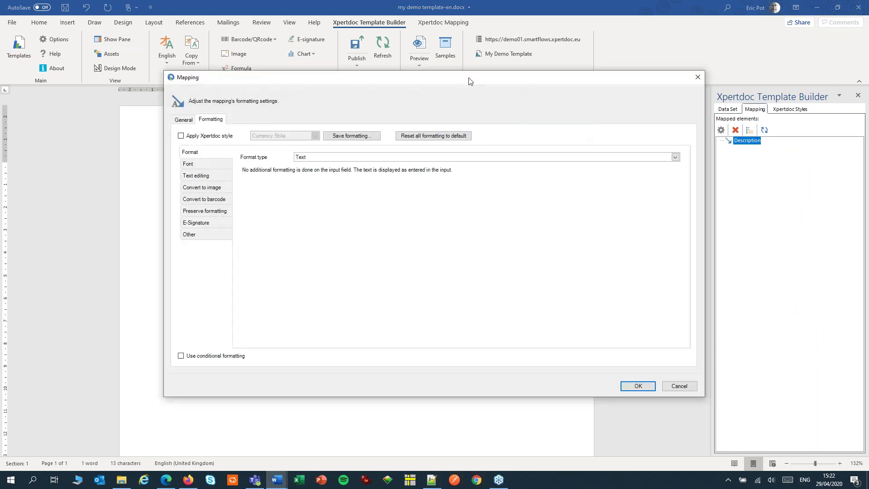
{"action": "left_click", "coordinate": [203, 187]}
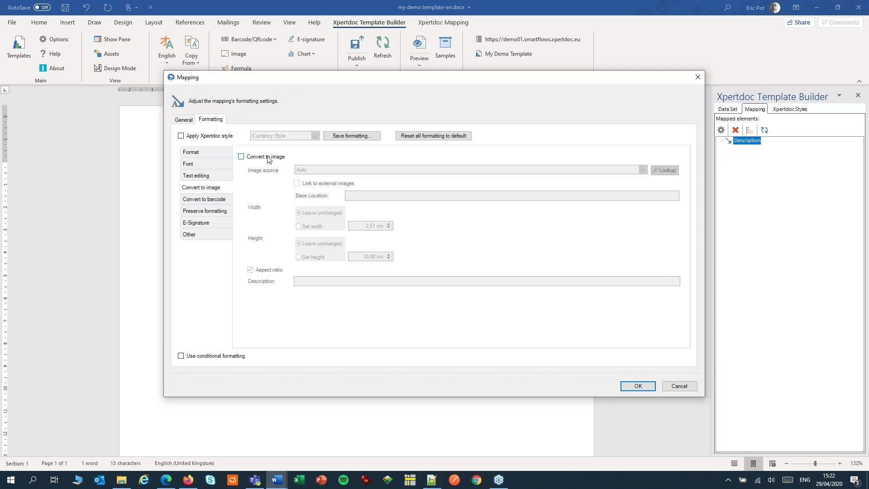
{"action": "left_click", "coordinate": [268, 159]}
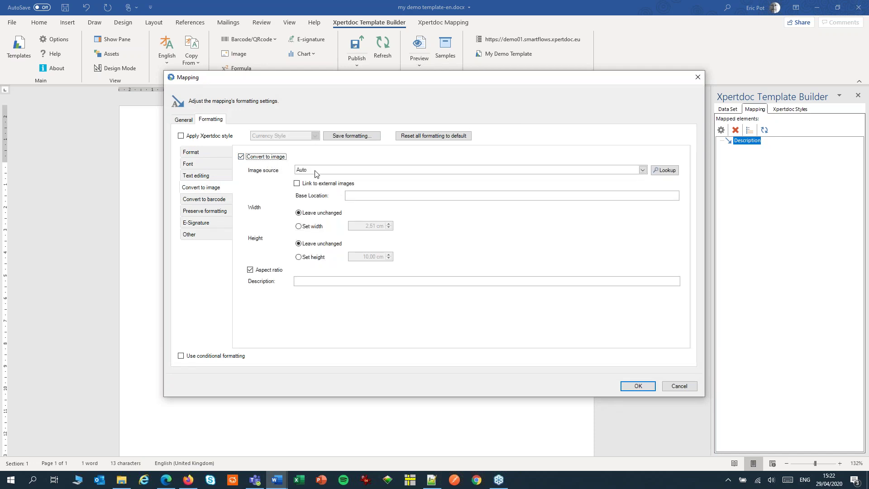
{"action": "left_click", "coordinate": [315, 170]}
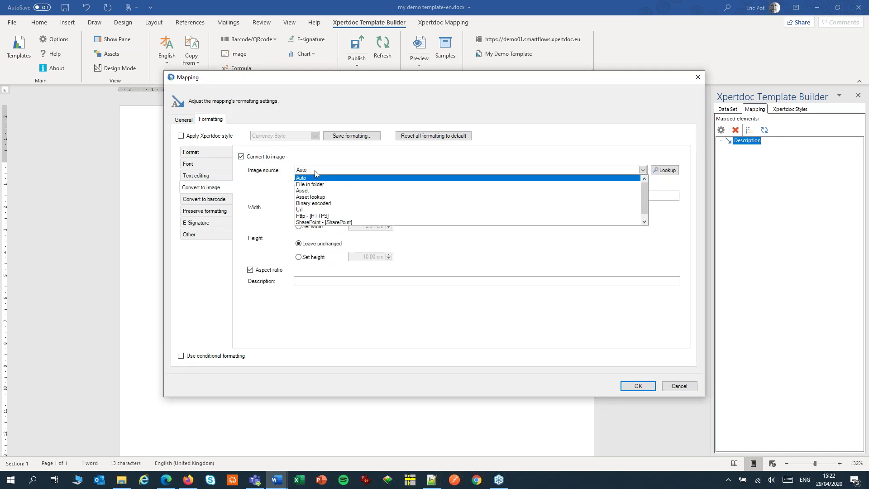
{"action": "left_click", "coordinate": [311, 211]}
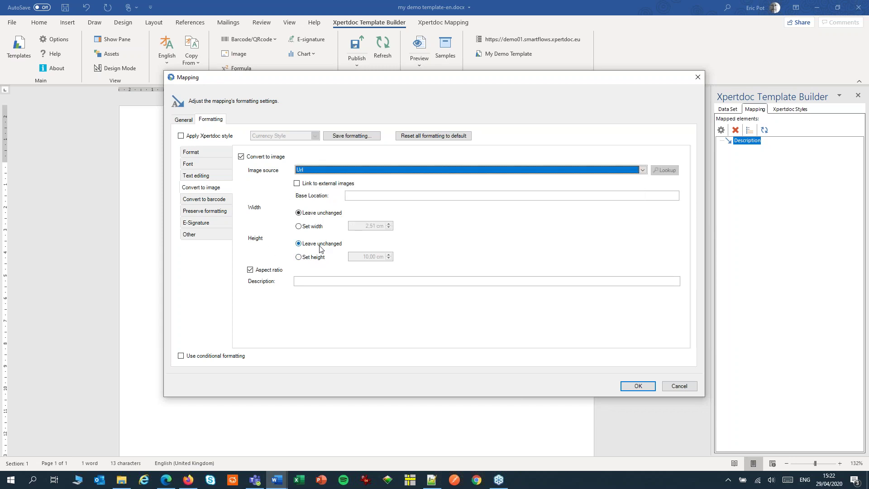
{"action": "left_click", "coordinate": [300, 227]}
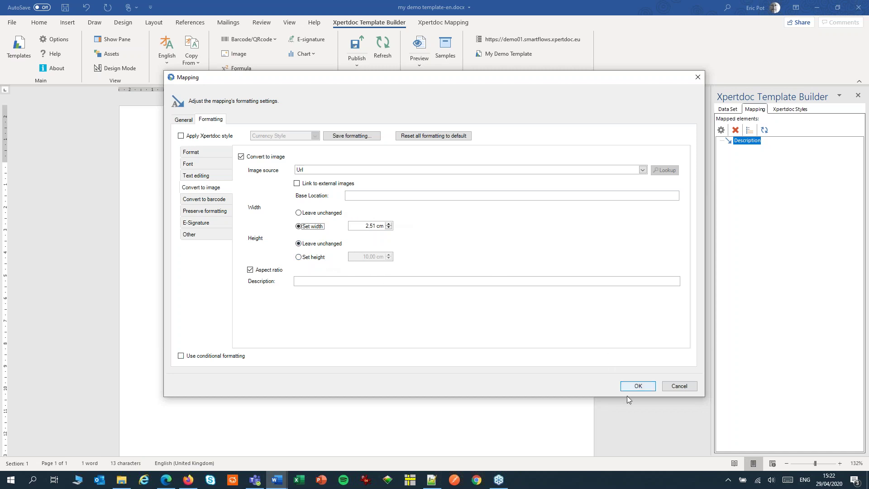
{"action": "left_click", "coordinate": [638, 386]}
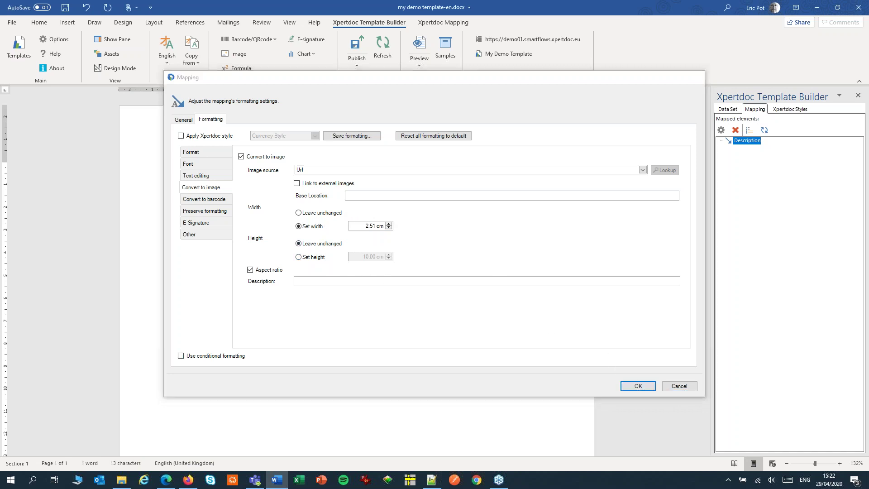
{"action": "left_click", "coordinate": [420, 45]}
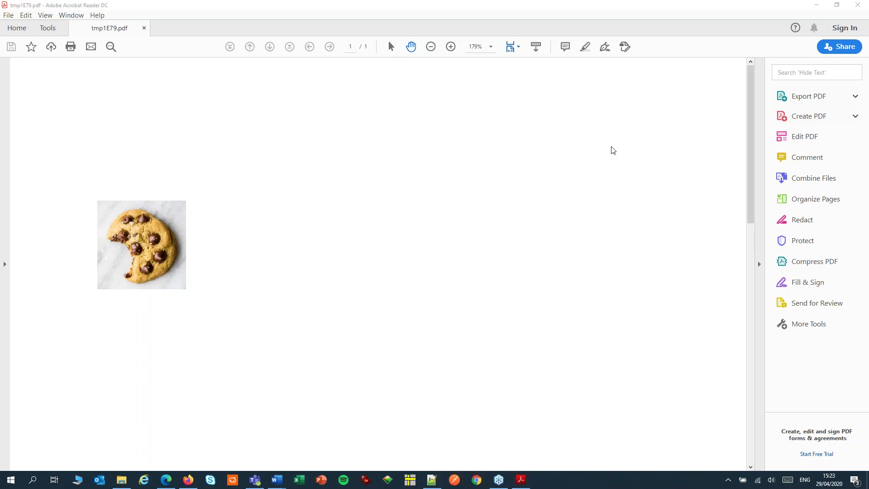
Step: Close the preview PDF after checking it shows the small cookie picture
{"action": "left_click", "coordinate": [863, 5]}
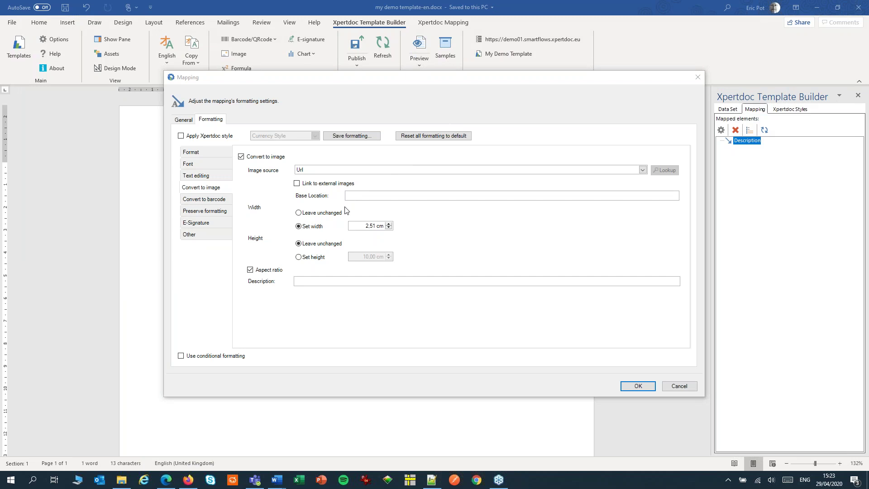
Step: Set Description's image source to File in folder and turn off Convert to image
{"action": "left_click", "coordinate": [353, 170]}
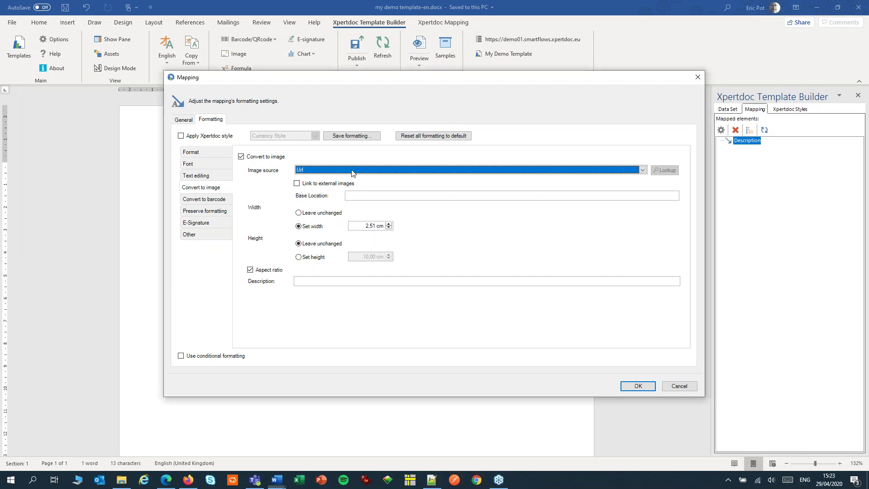
{"action": "left_click", "coordinate": [341, 178]}
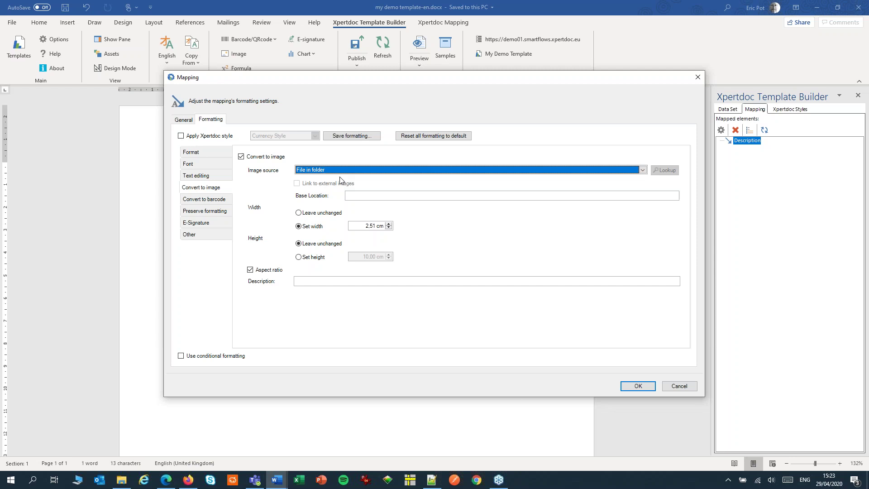
{"action": "left_click", "coordinate": [324, 170]}
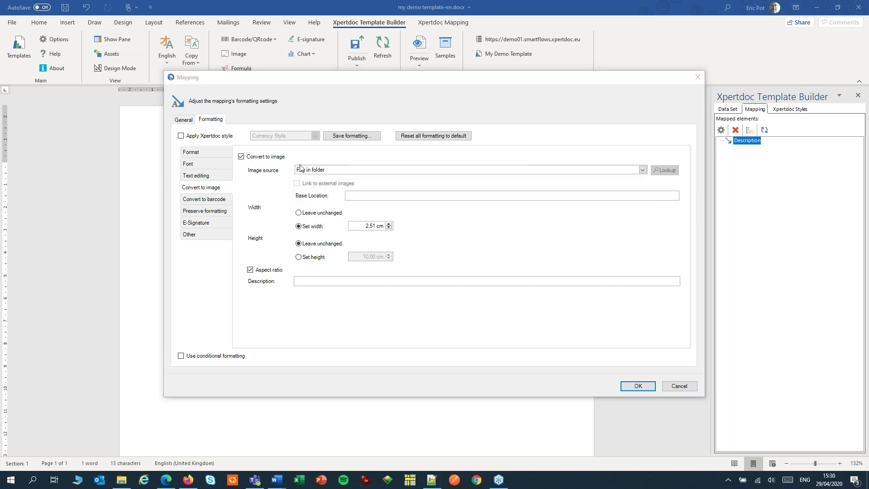
{"action": "left_click", "coordinate": [242, 157]}
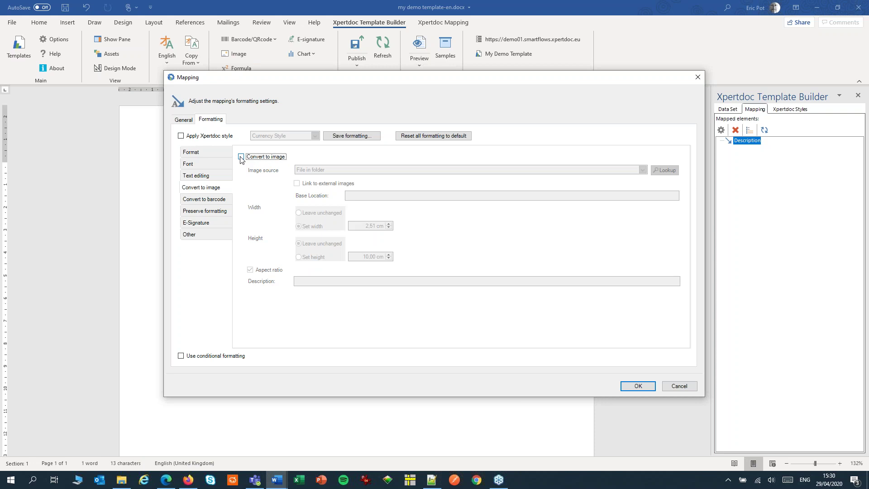
{"action": "left_click", "coordinate": [188, 480]}
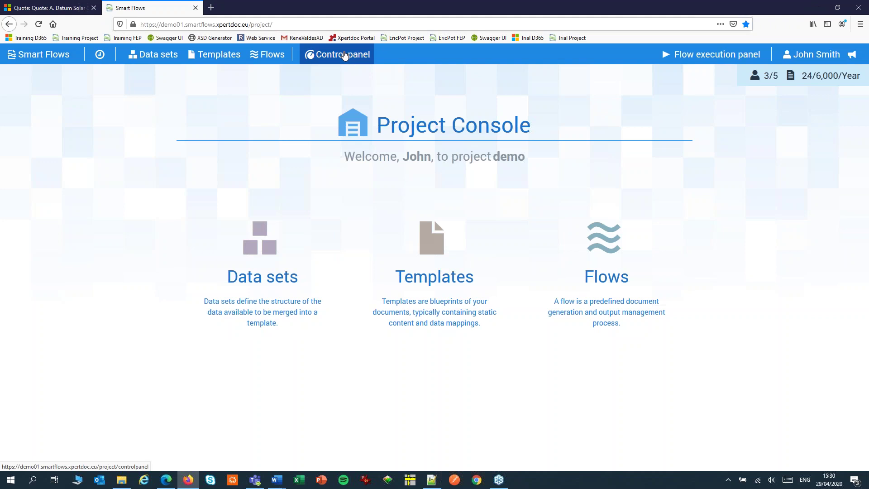
{"action": "left_click", "coordinate": [344, 55]}
{"action": "left_click", "coordinate": [488, 190]}
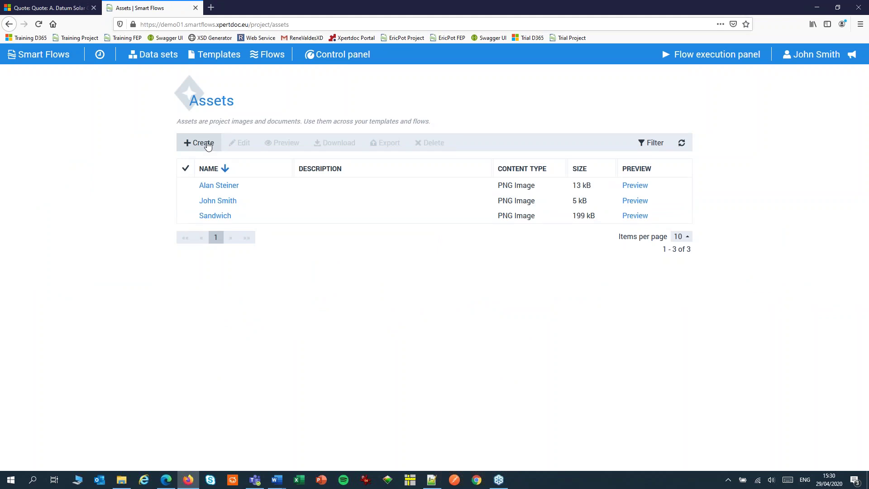
{"action": "left_click", "coordinate": [635, 217]}
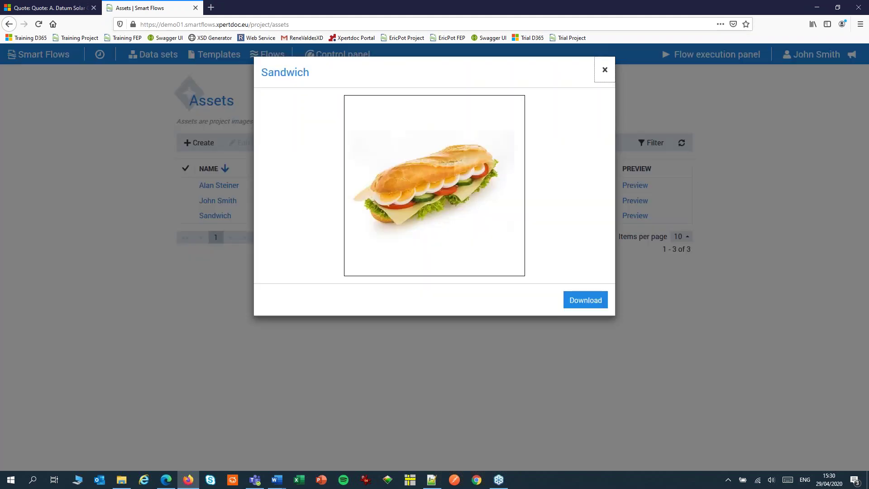
{"action": "left_click", "coordinate": [605, 73]}
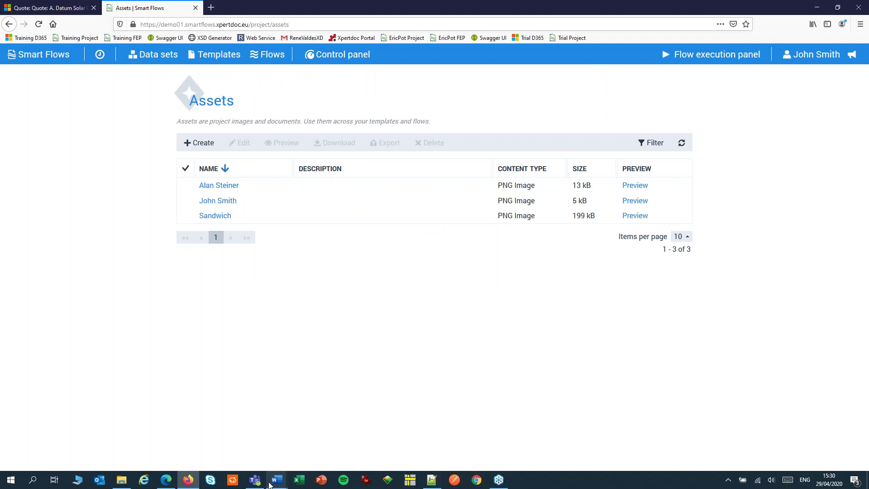
Step: Reopen the Description mapping and convert it to an image with Asset as the source
{"action": "mouse_move", "coordinate": [276, 481]}
{"action": "left_click", "coordinate": [317, 435]}
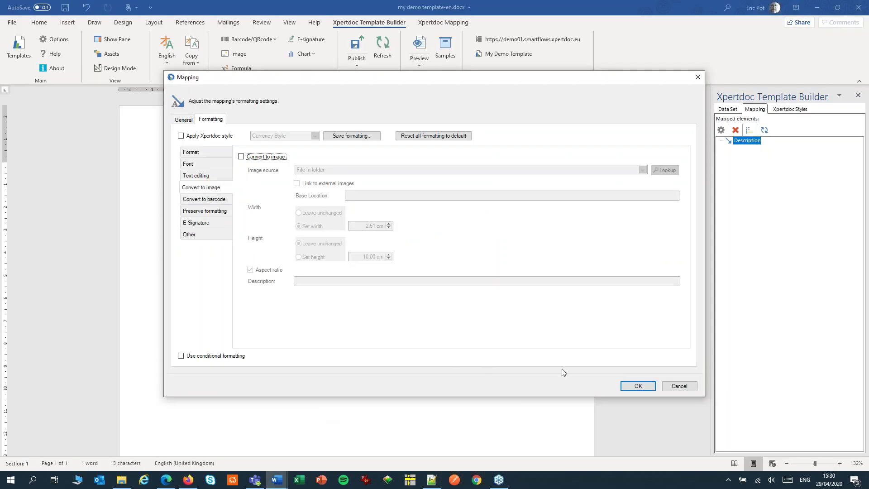
{"action": "left_click", "coordinate": [637, 386]}
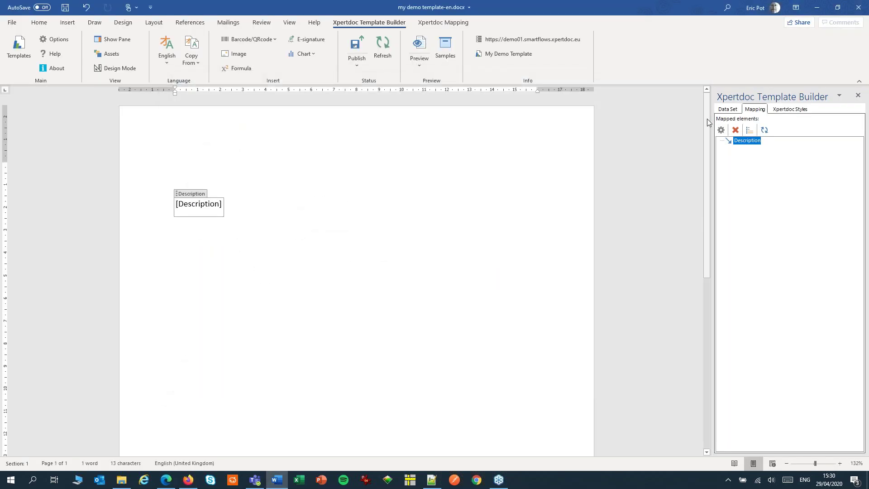
{"action": "left_click", "coordinate": [728, 111]}
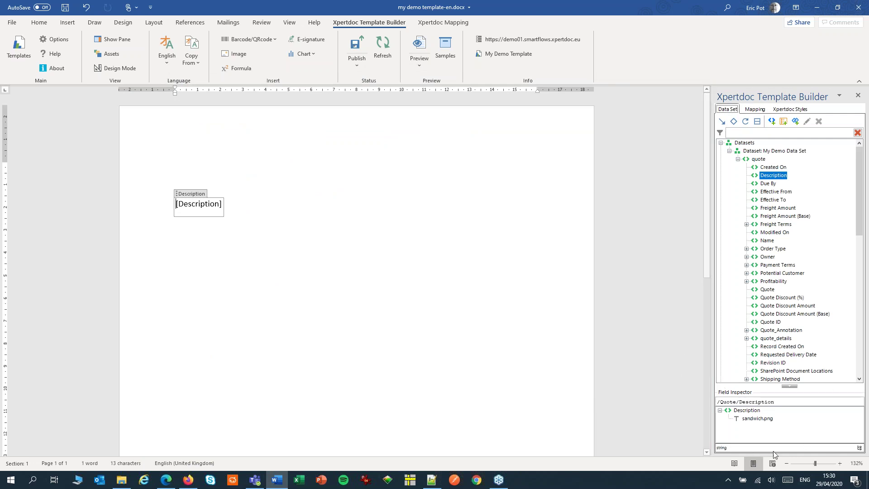
{"action": "left_click", "coordinate": [755, 110]}
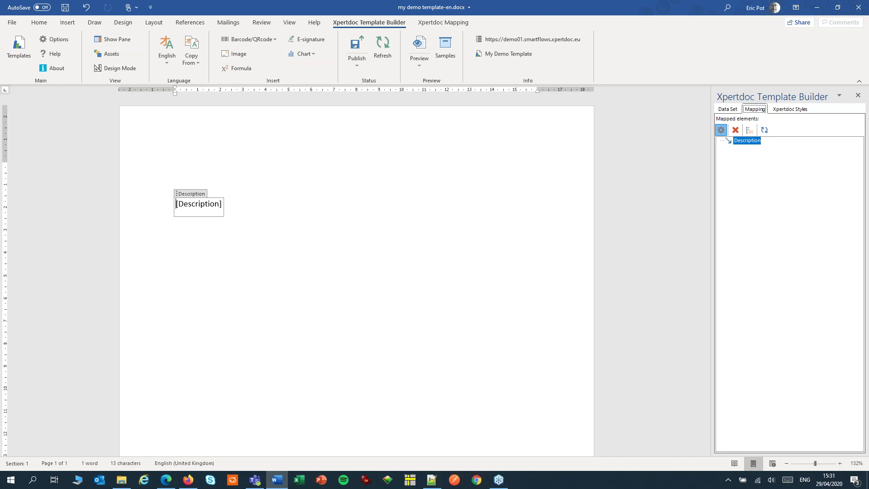
{"action": "left_click", "coordinate": [721, 130]}
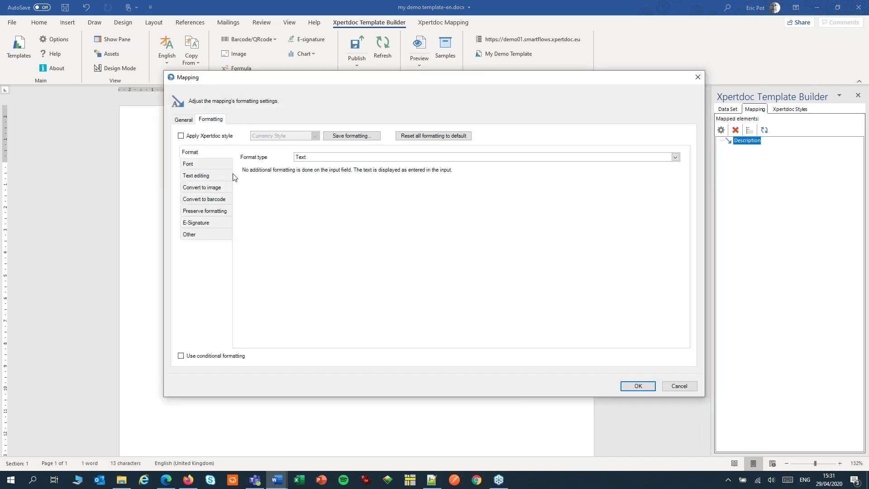
{"action": "left_click", "coordinate": [222, 189]}
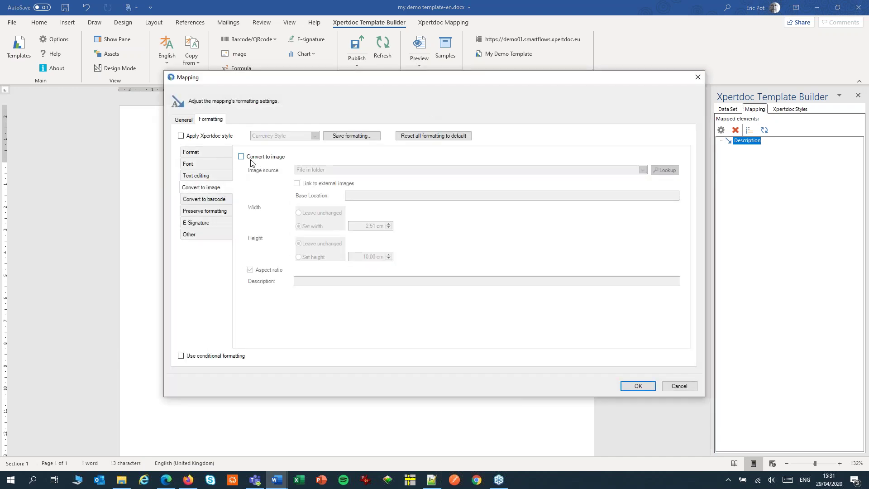
{"action": "left_click", "coordinate": [253, 159]}
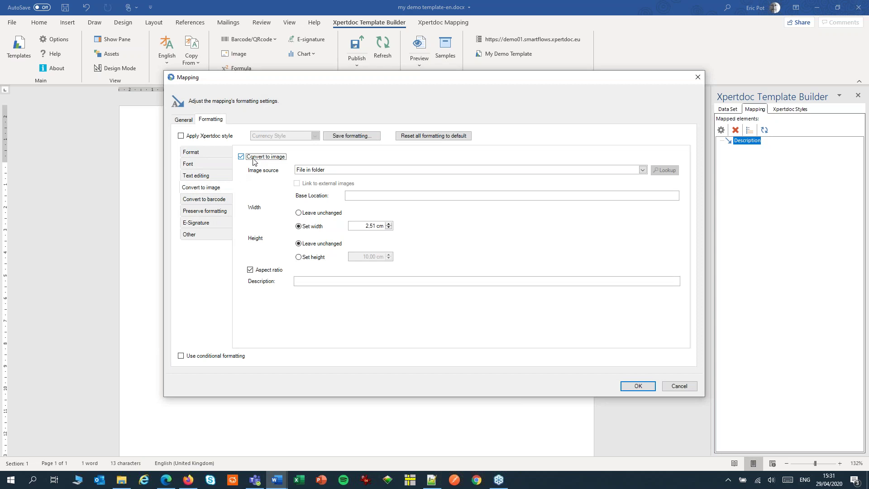
{"action": "left_click", "coordinate": [331, 170]}
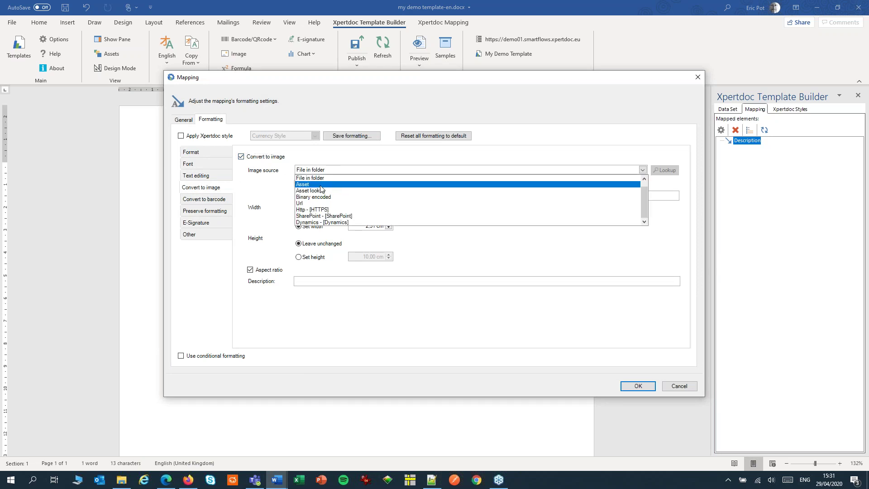
{"action": "left_click", "coordinate": [322, 187]}
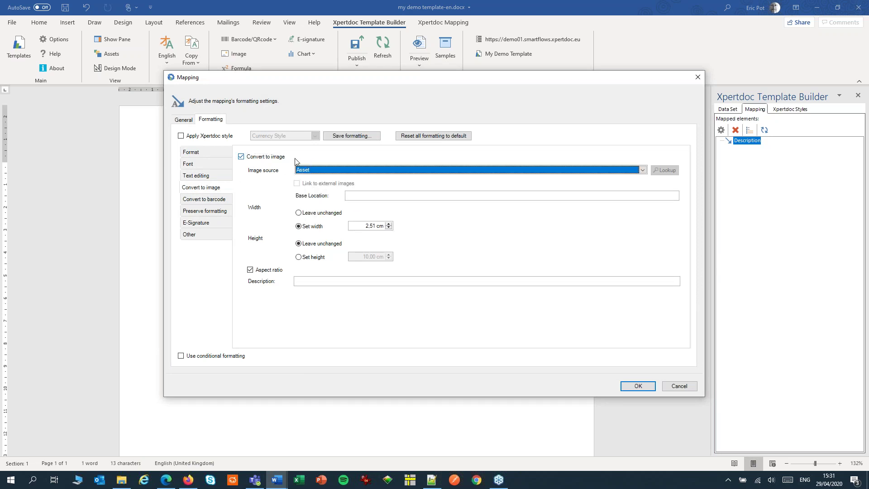
{"action": "left_click", "coordinate": [639, 388]}
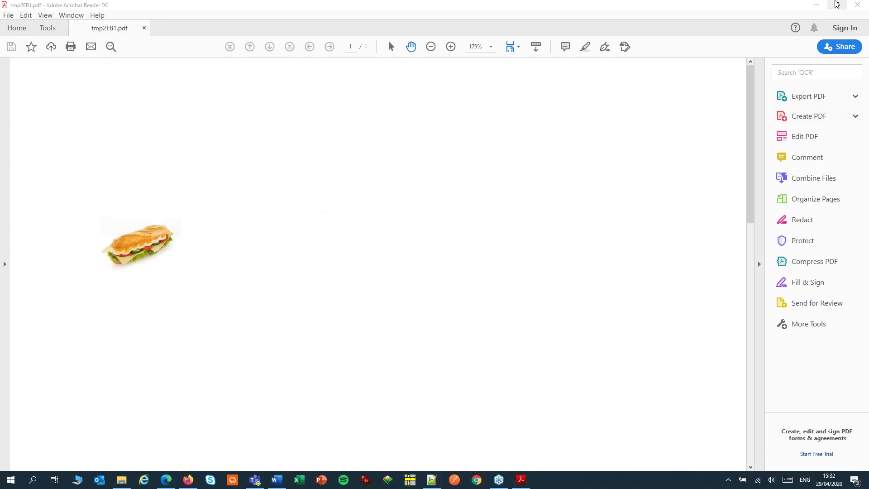
Step: Close the preview PDF showing the sandwich image
{"action": "left_click", "coordinate": [857, 6]}
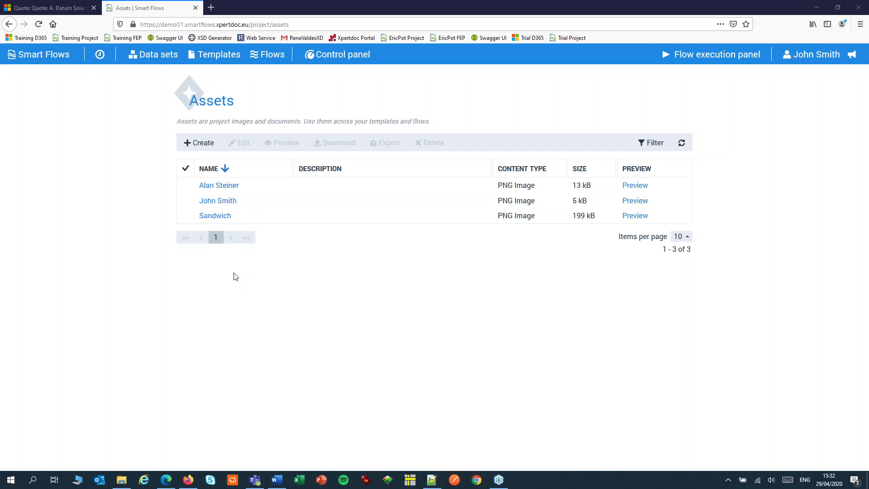
Step: Preview the second signature image asset, close the preview, and return to Word
{"action": "left_click", "coordinate": [636, 201]}
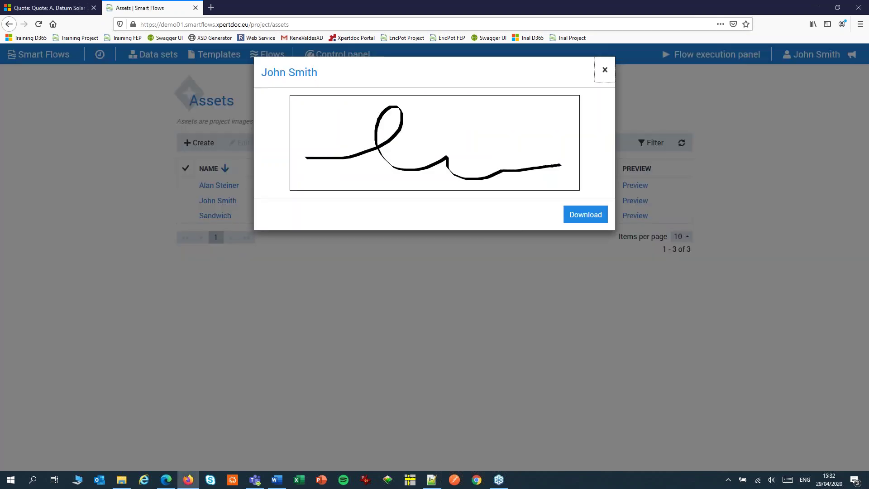
{"action": "left_click", "coordinate": [605, 70]}
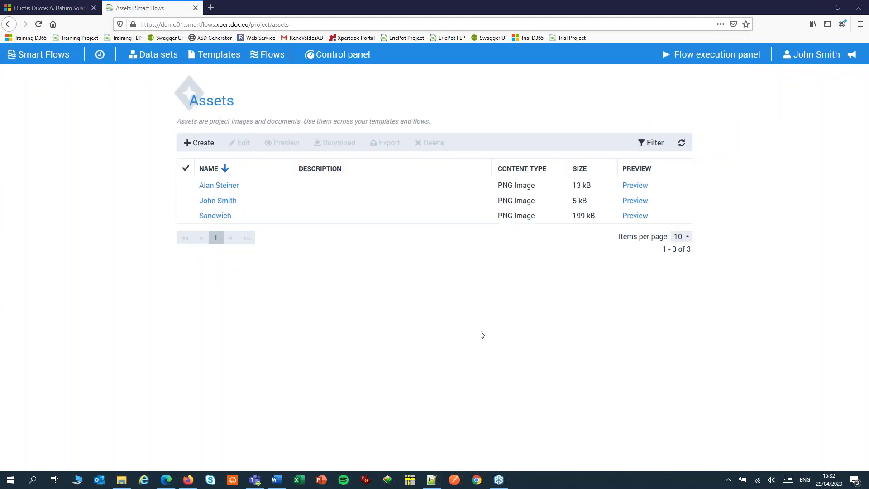
{"action": "left_click", "coordinate": [278, 480]}
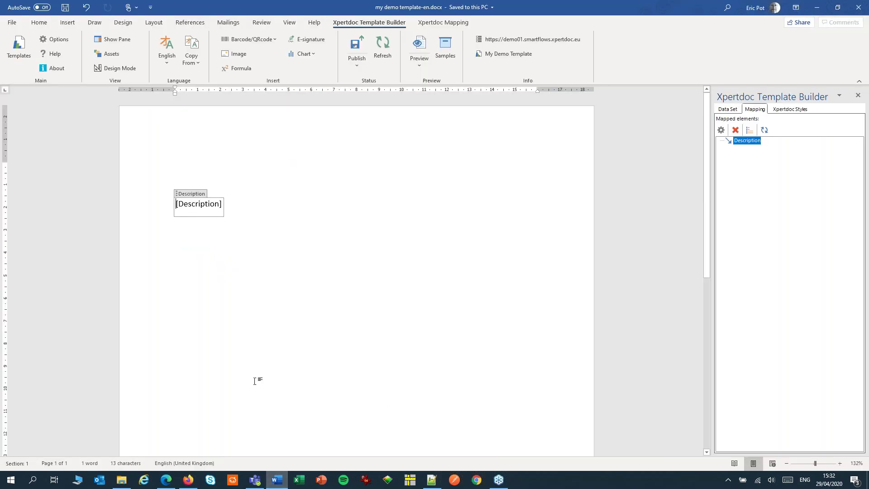
Step: Delete the [Description] field and insert Owner > SystemUser > Full Name as [FullName]
{"action": "left_click", "coordinate": [196, 194]}
{"action": "key", "text": "Delete"}
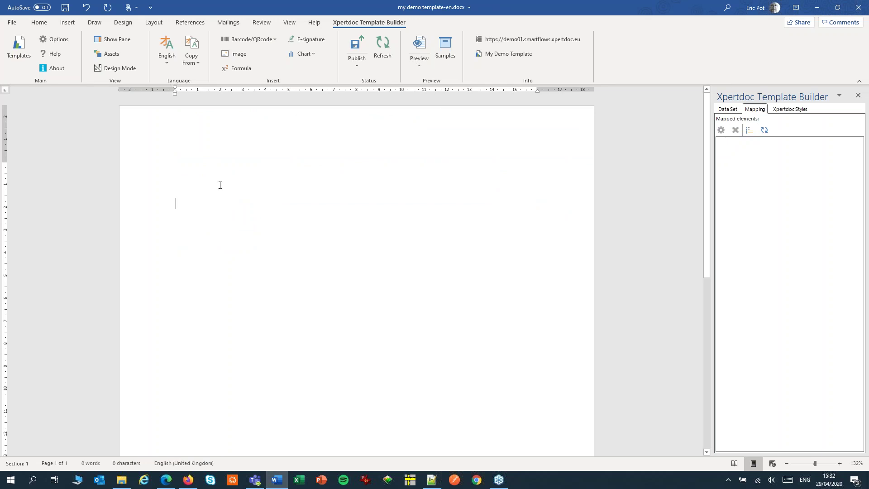
{"action": "left_click", "coordinate": [734, 112]}
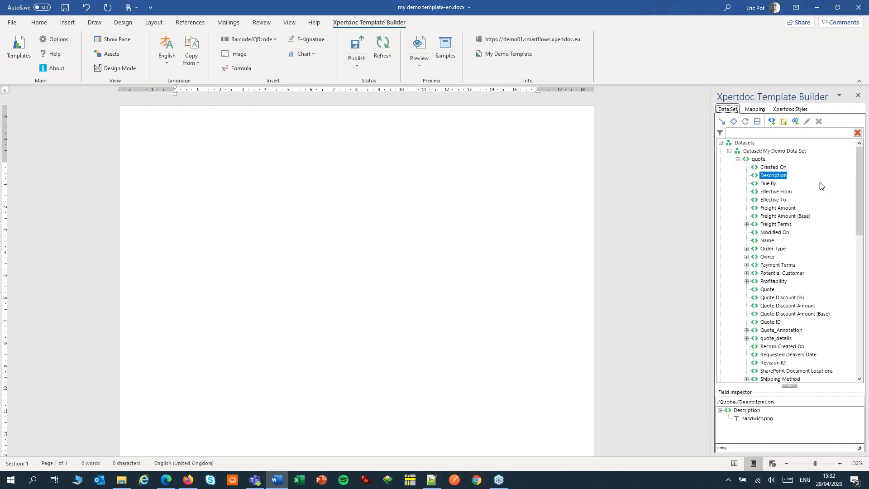
{"action": "left_click_drag", "start_coordinate": [864, 163], "coordinate": [860, 191]}
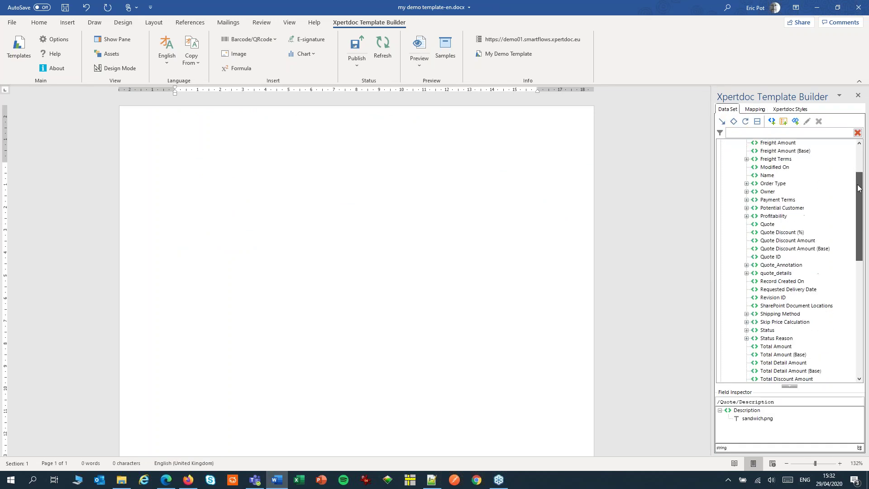
{"action": "left_click", "coordinate": [747, 191]}
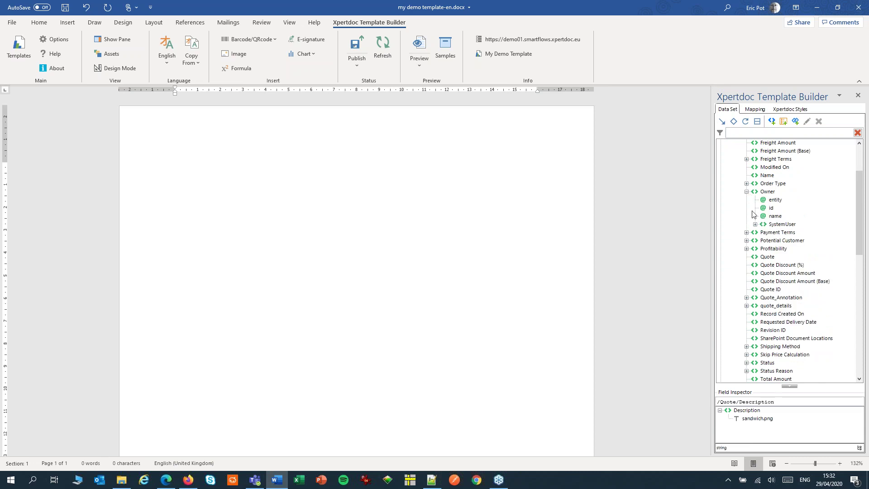
{"action": "left_click", "coordinate": [755, 224]}
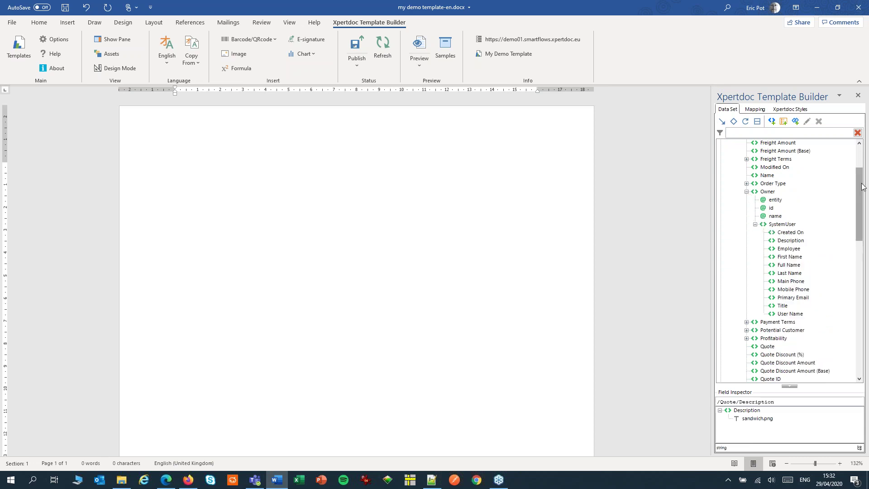
{"action": "left_click_drag", "start_coordinate": [861, 199], "coordinate": [861, 220]}
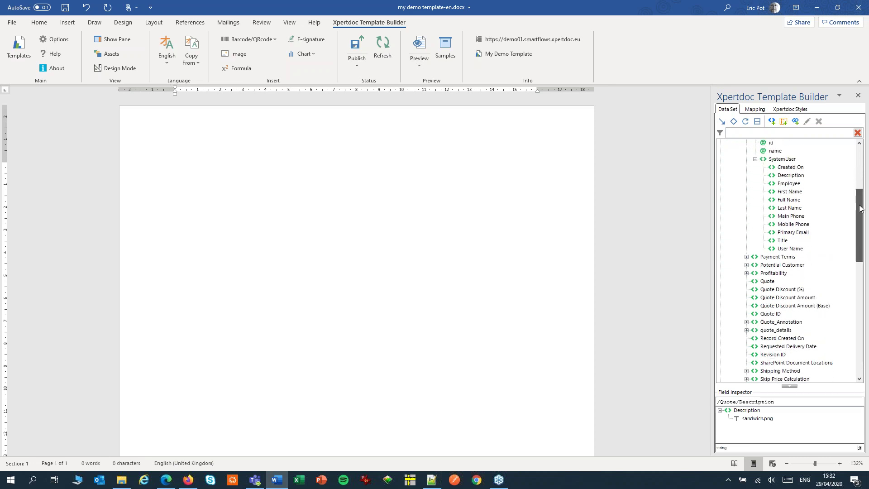
{"action": "double_click", "coordinate": [789, 200]}
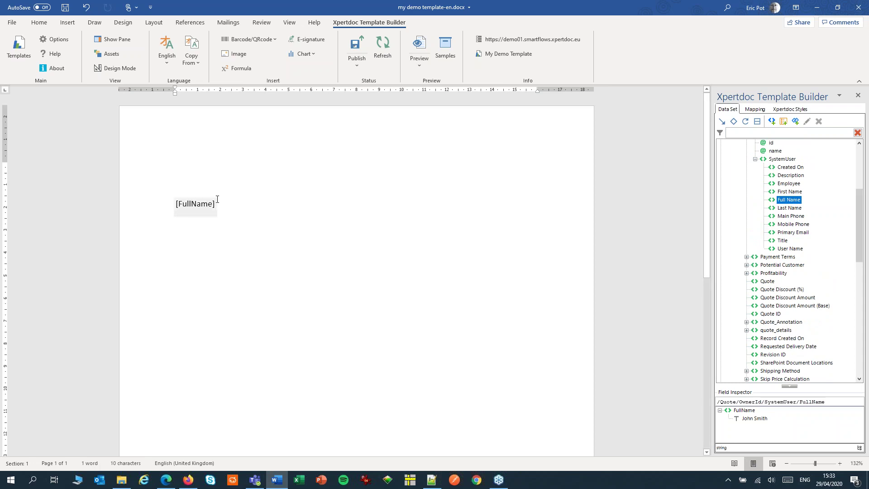
Step: Enable Convert to image on the FullName mapping with Asset lookup as image source, opening its lookup table
{"action": "left_click", "coordinate": [766, 109]}
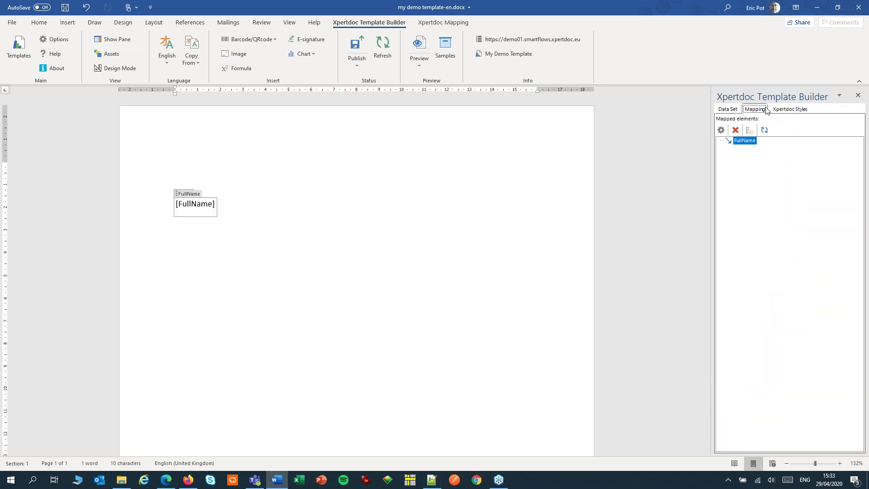
{"action": "left_click", "coordinate": [722, 130]}
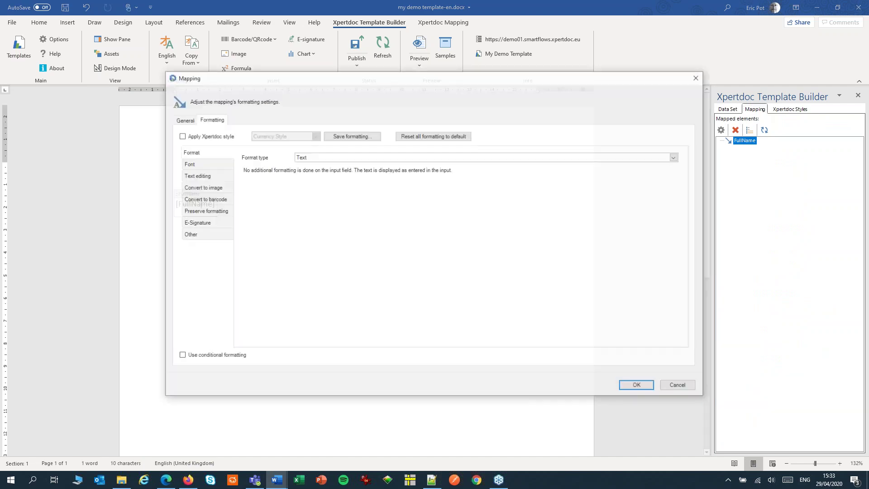
{"action": "left_click", "coordinate": [206, 187]}
{"action": "left_click", "coordinate": [252, 158]}
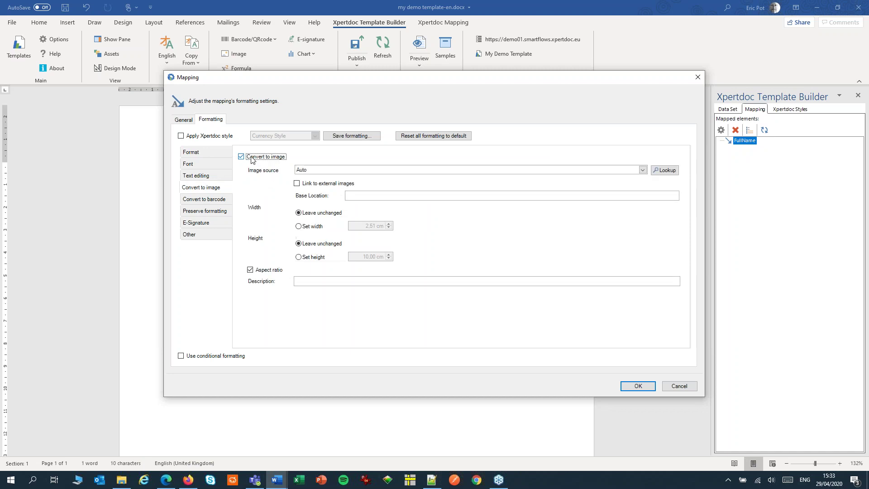
{"action": "left_click", "coordinate": [332, 173]}
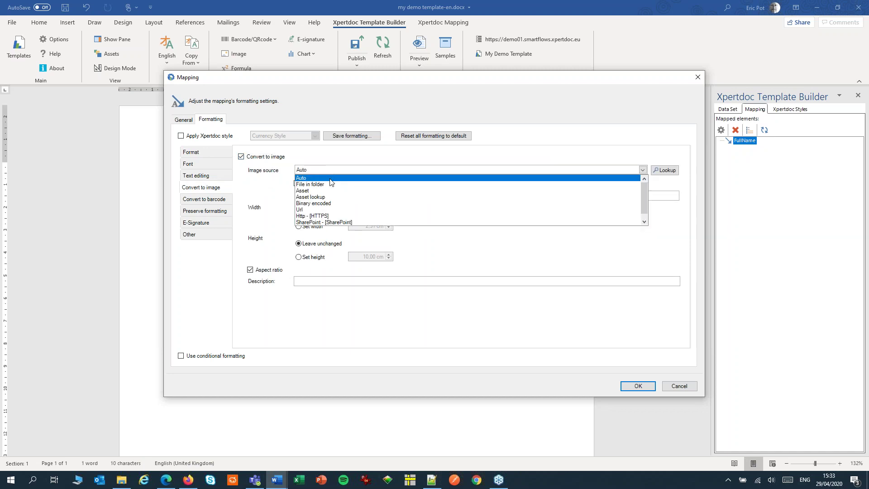
{"action": "left_click", "coordinate": [325, 197]}
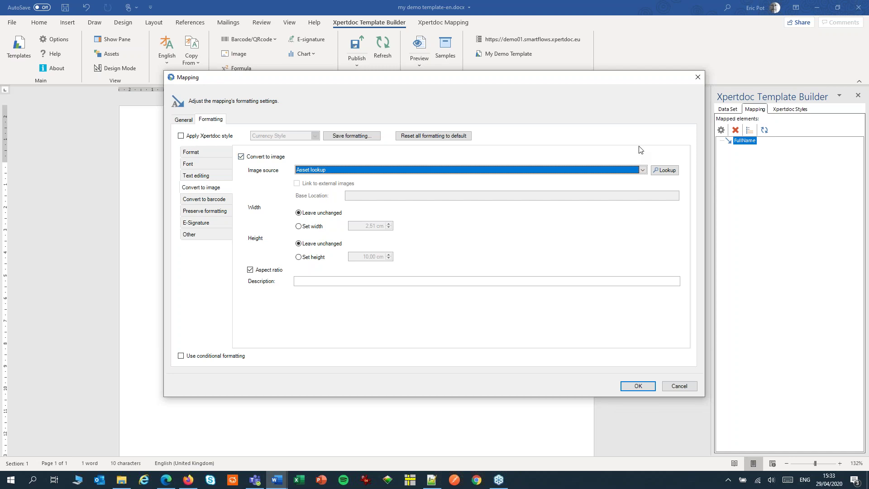
{"action": "left_click", "coordinate": [666, 170]}
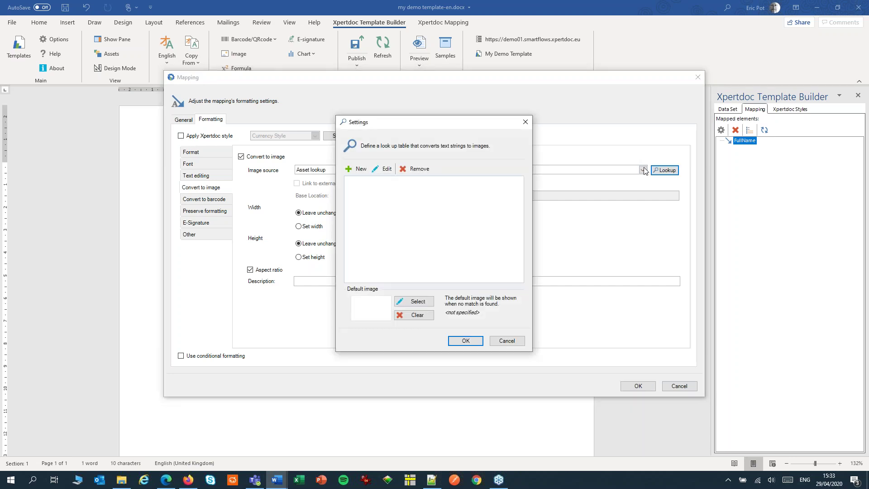
Step: Add a lookup entry mapping the owner's name to their matching signature asset
{"action": "left_click", "coordinate": [361, 170]}
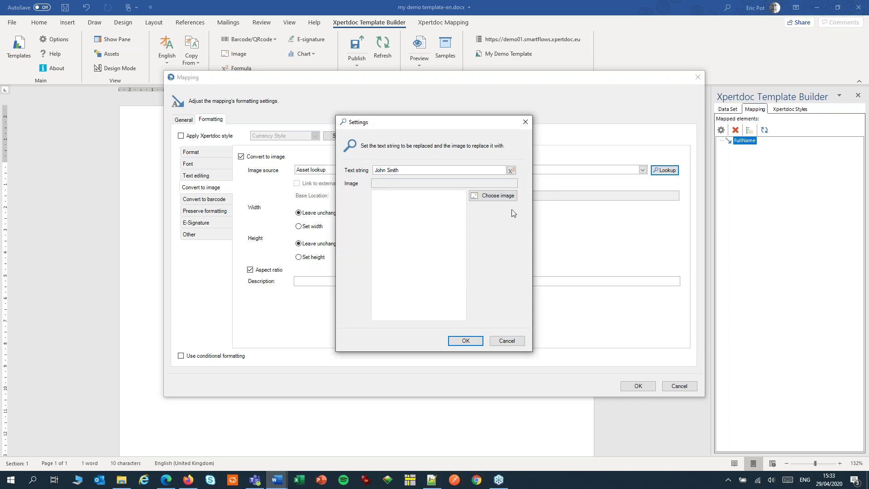
{"action": "left_click", "coordinate": [504, 198]}
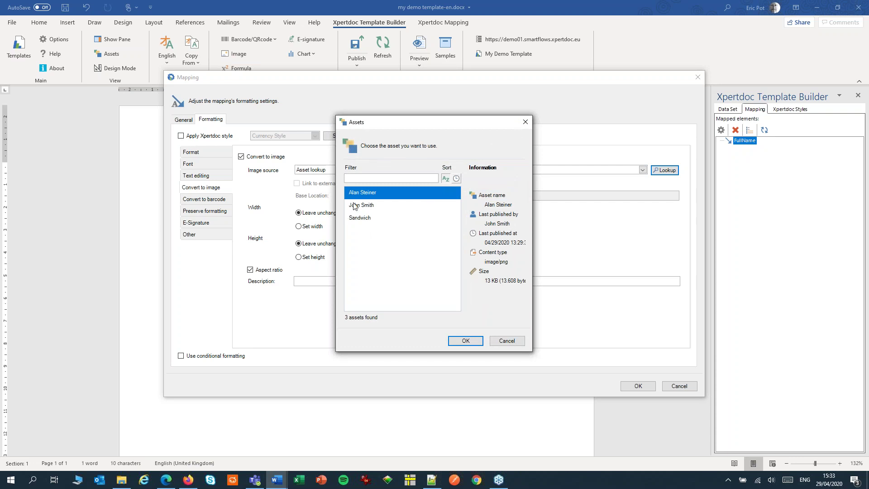
{"action": "left_click", "coordinate": [354, 206]}
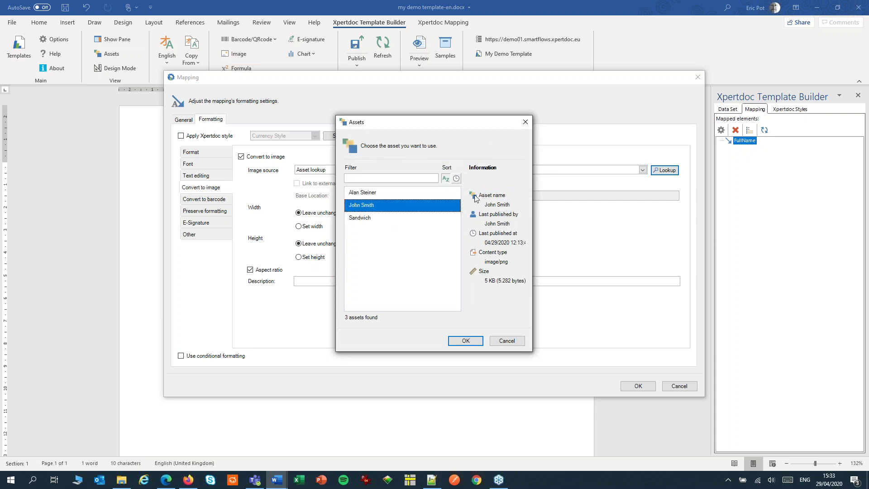
{"action": "left_click", "coordinate": [465, 340]}
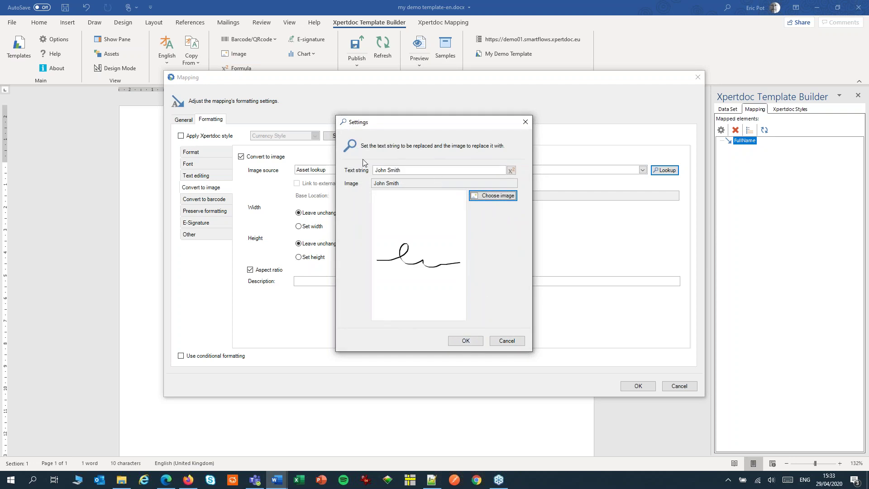
{"action": "left_click", "coordinate": [465, 342]}
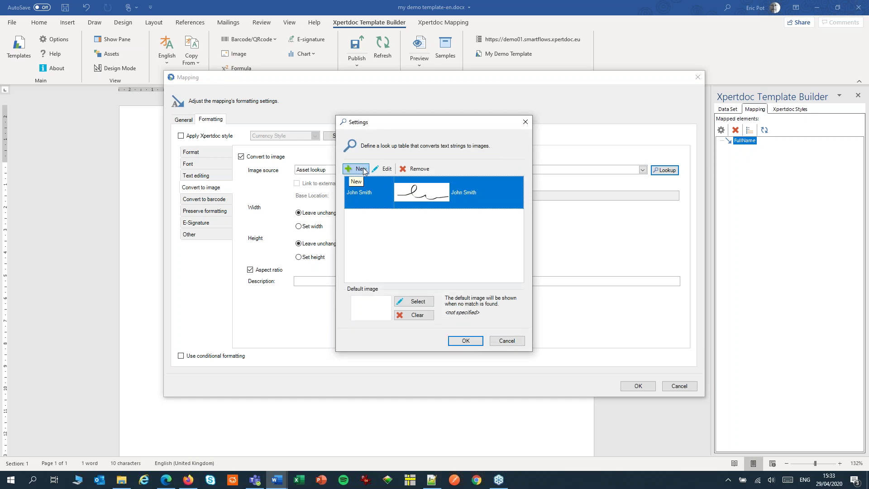
Step: Add a second entry mapping the second signer's name, typo corrected, to their signature asset
{"action": "left_click", "coordinate": [358, 169]}
{"action": "left_click", "coordinate": [401, 171]}
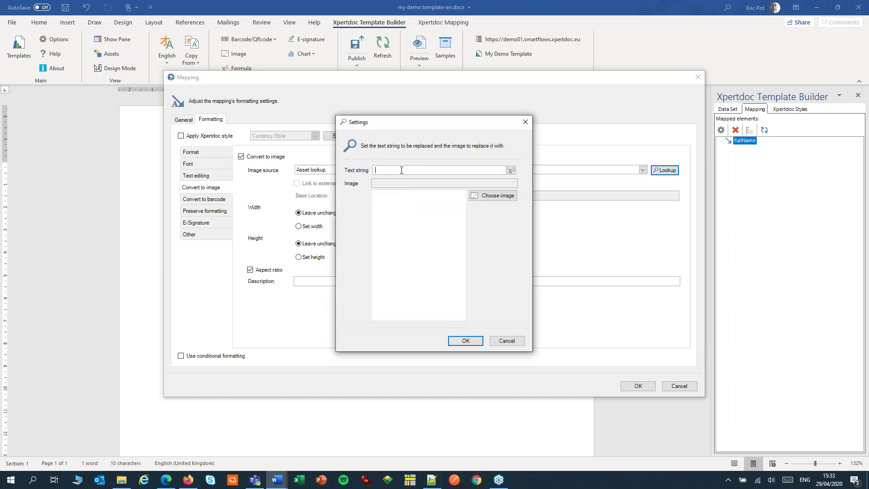
{"action": "key", "text": "Tab"}
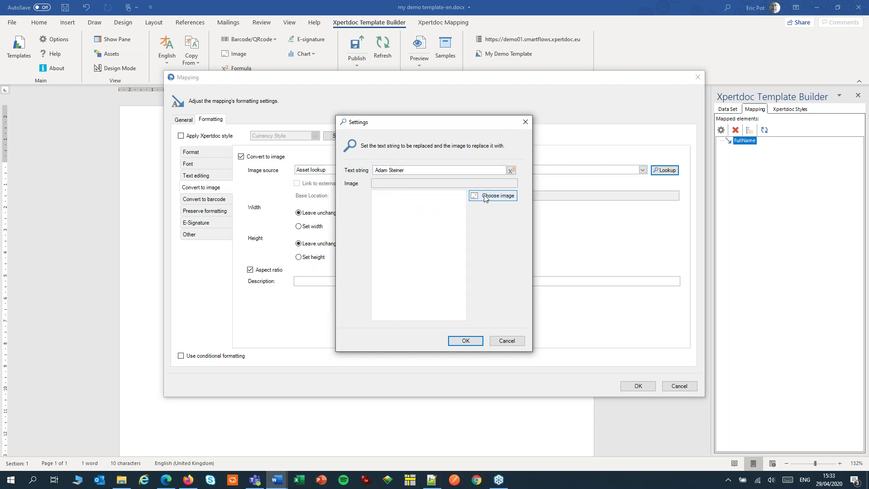
{"action": "key", "text": "Return"}
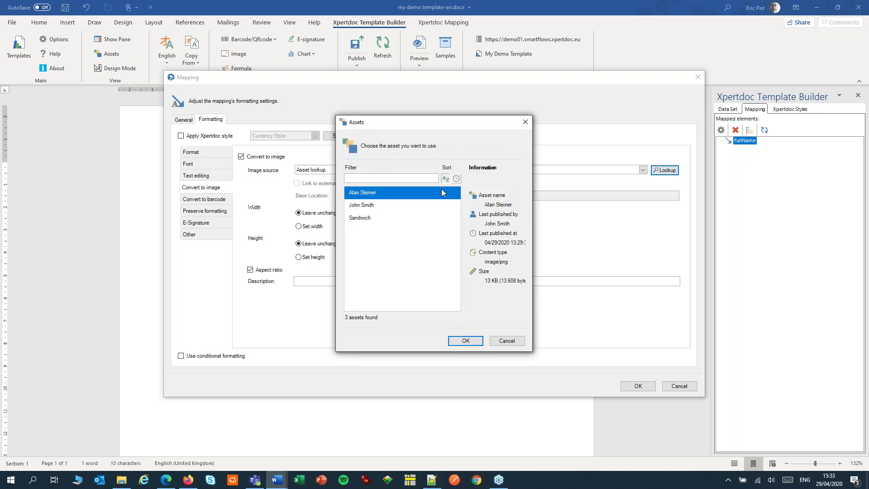
{"action": "left_click", "coordinate": [456, 341]}
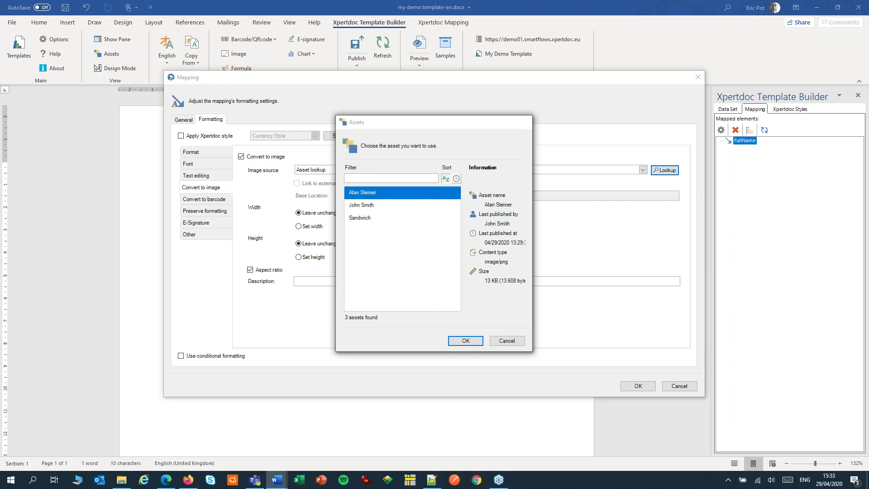
{"action": "double_click", "coordinate": [383, 171]}
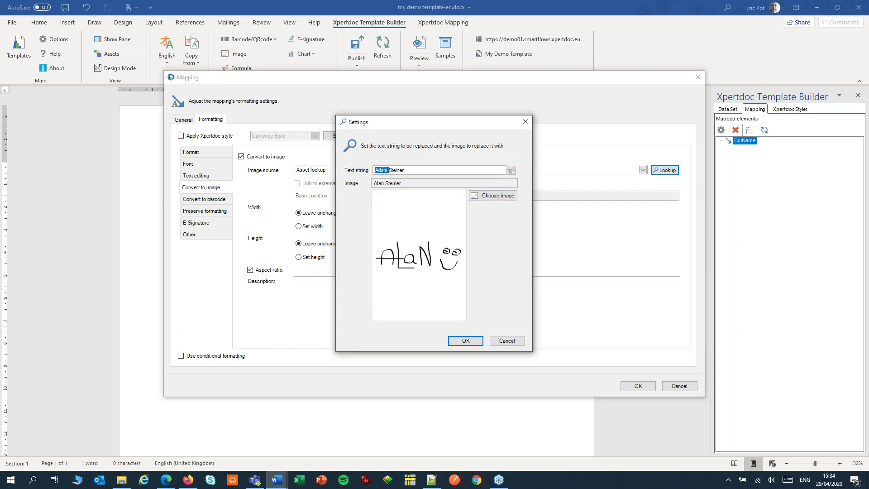
{"action": "type", "text": "Alan"}
{"action": "left_click", "coordinate": [464, 342]}
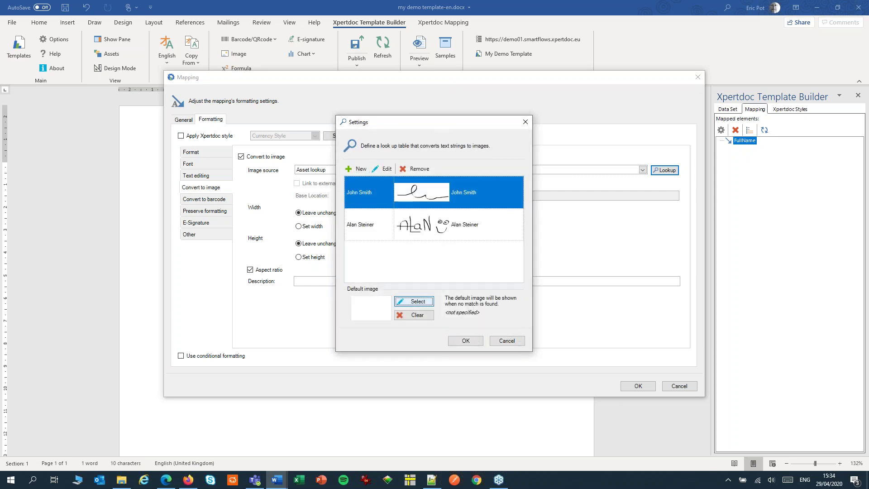
Step: Set the other signer's signature as the default image and close the lookup settings
{"action": "left_click", "coordinate": [413, 301]}
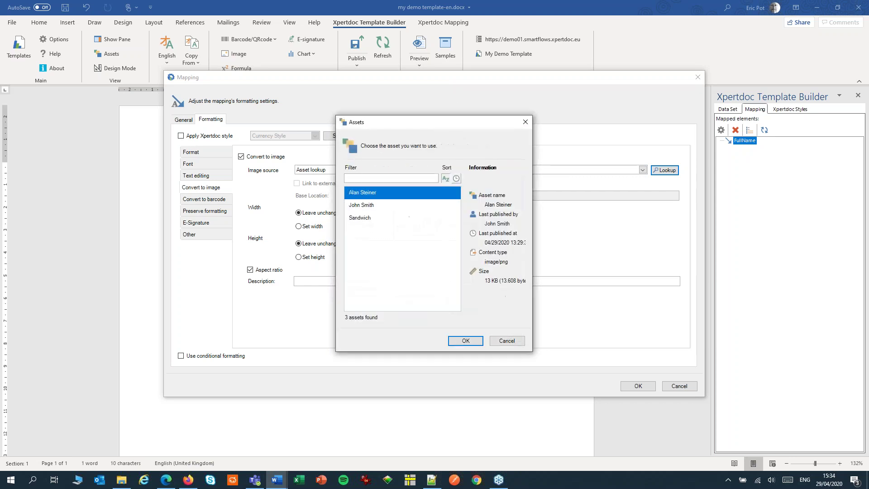
{"action": "left_click", "coordinate": [361, 206]}
{"action": "left_click", "coordinate": [465, 341]}
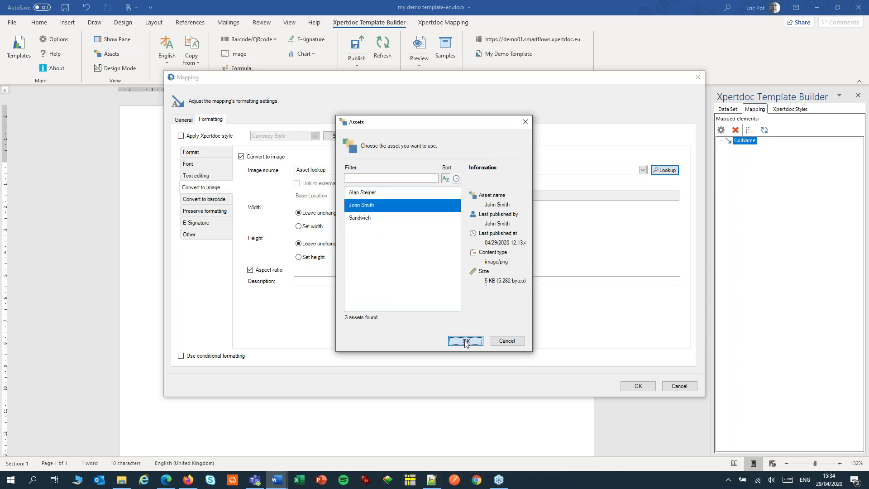
{"action": "left_click", "coordinate": [466, 340]}
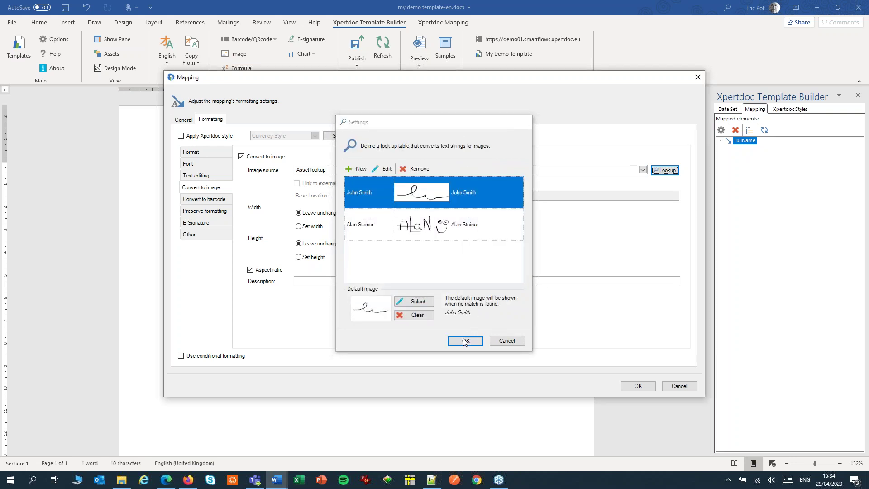
Step: Apply the image mapping, preview the template as a PDF with the signature, then minimise Acrobat
{"action": "left_click", "coordinate": [646, 389]}
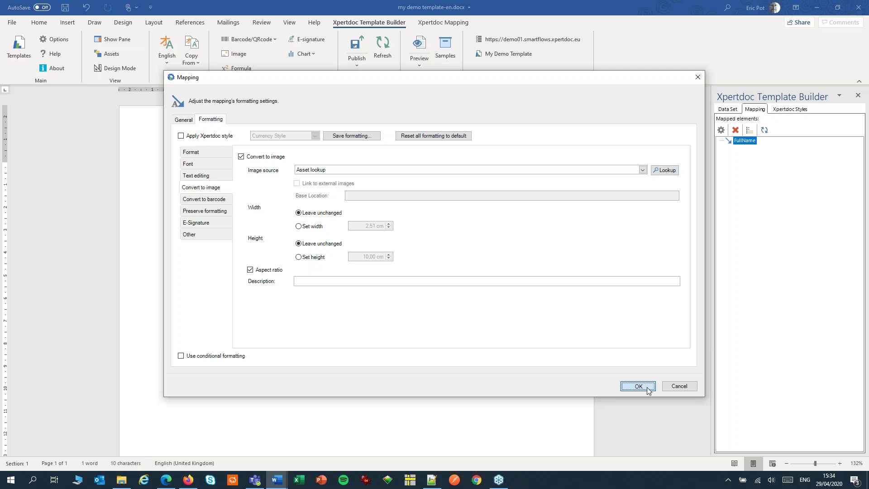
{"action": "left_click", "coordinate": [425, 47]}
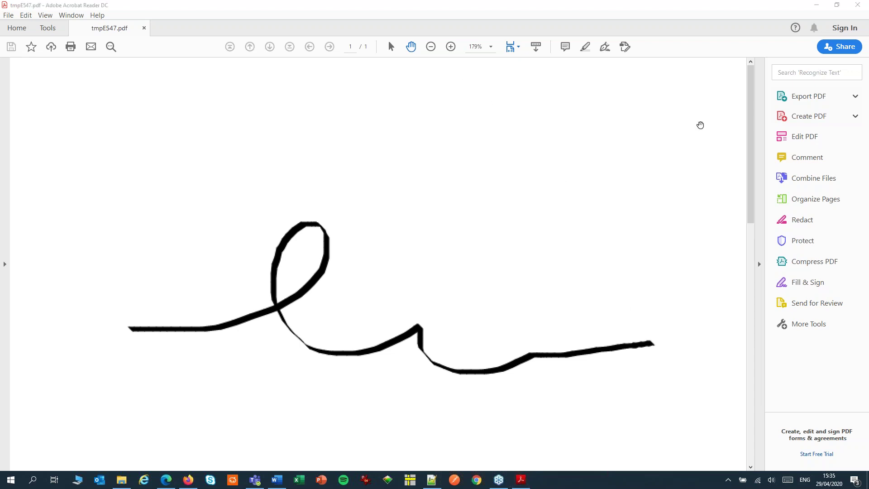
{"action": "left_click", "coordinate": [819, 8]}
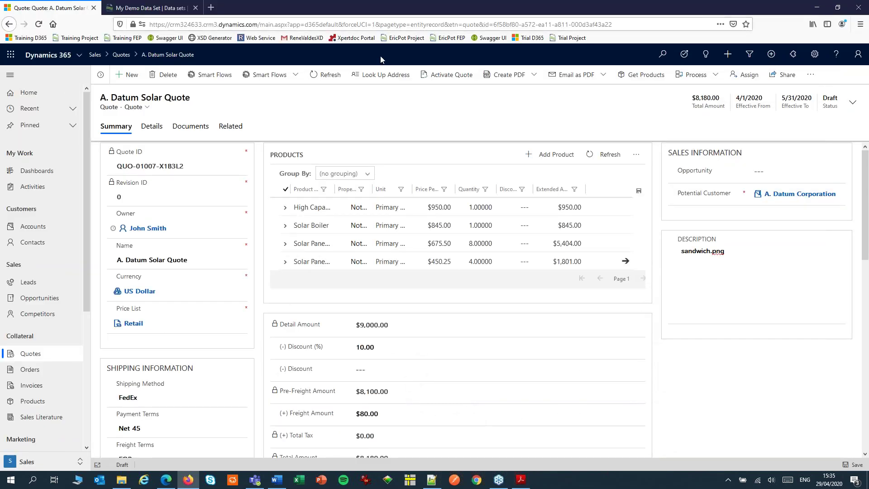
Step: View the quote's timeline note with the candy.png attachment on the Details tab, then return
{"action": "left_click", "coordinate": [149, 133]}
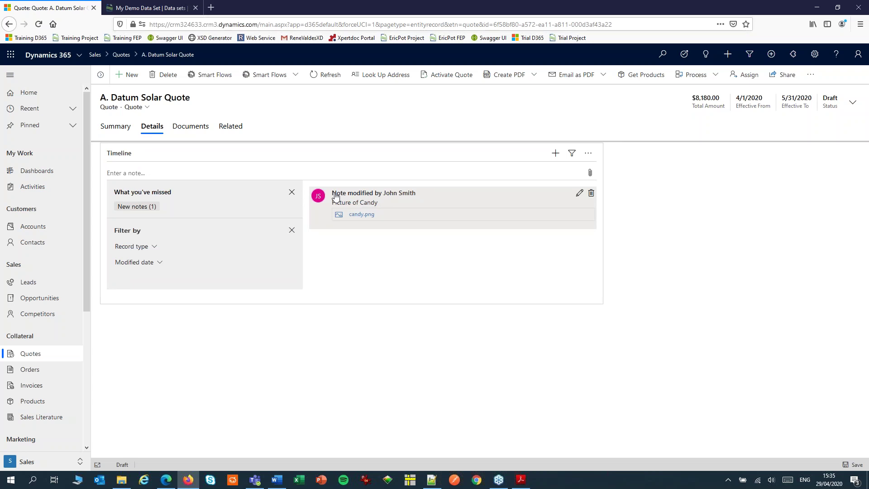
{"action": "left_click", "coordinate": [187, 480]}
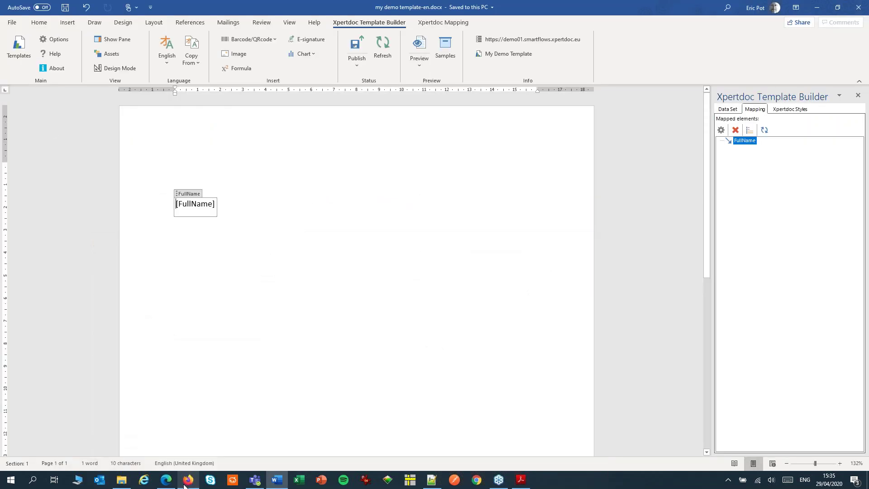
{"action": "left_click", "coordinate": [185, 483]}
Step: In My Demo Data Set, list all NOTE fields to confirm Document is included
{"action": "left_click", "coordinate": [158, 9]}
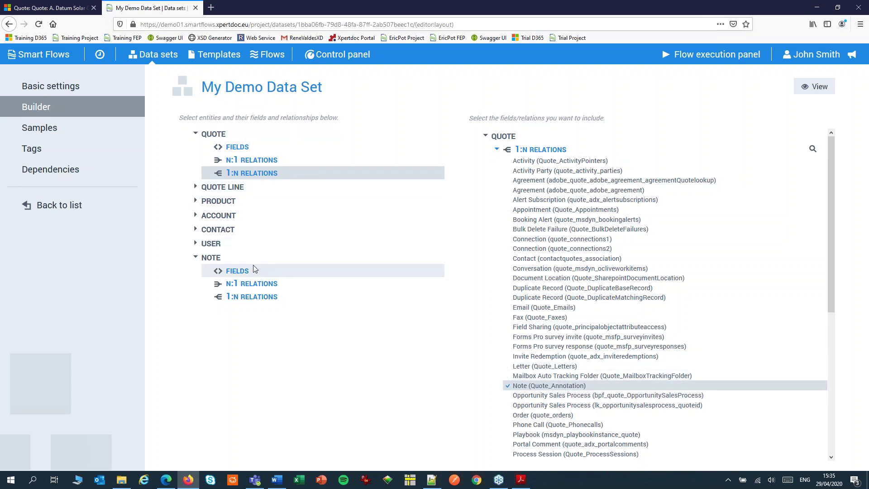
{"action": "left_click", "coordinate": [246, 272]}
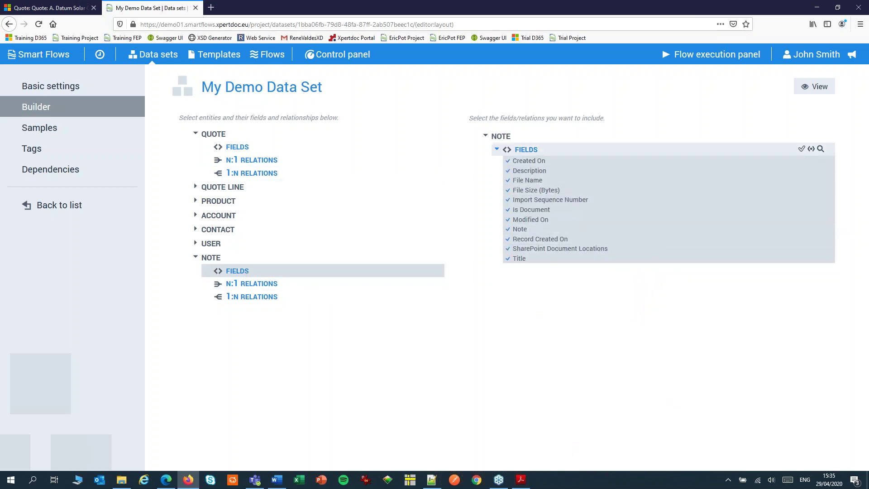
{"action": "left_click", "coordinate": [812, 149]}
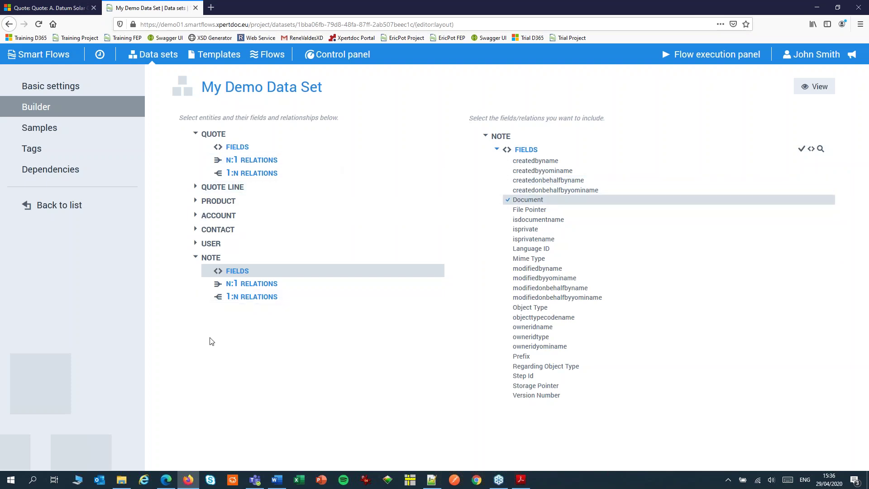
Step: Delete the [FullName] field from the Word template
{"action": "left_click", "coordinate": [277, 482]}
{"action": "left_click", "coordinate": [194, 195]}
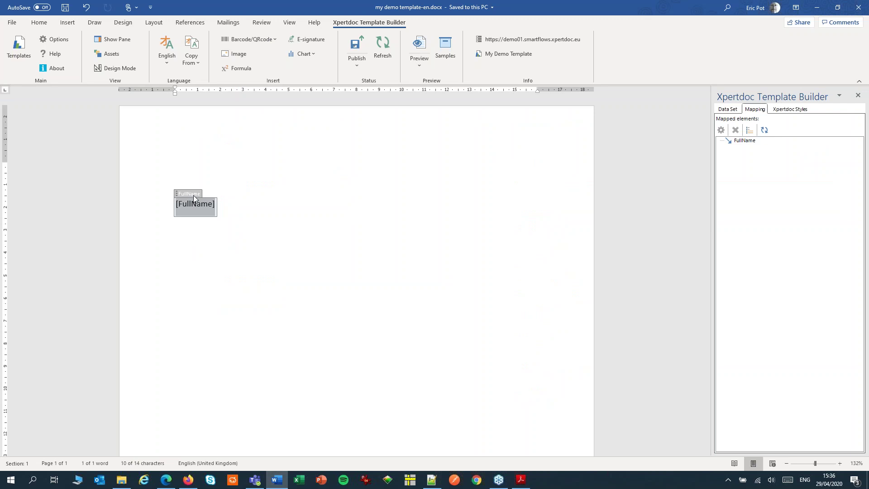
{"action": "key", "text": "Delete"}
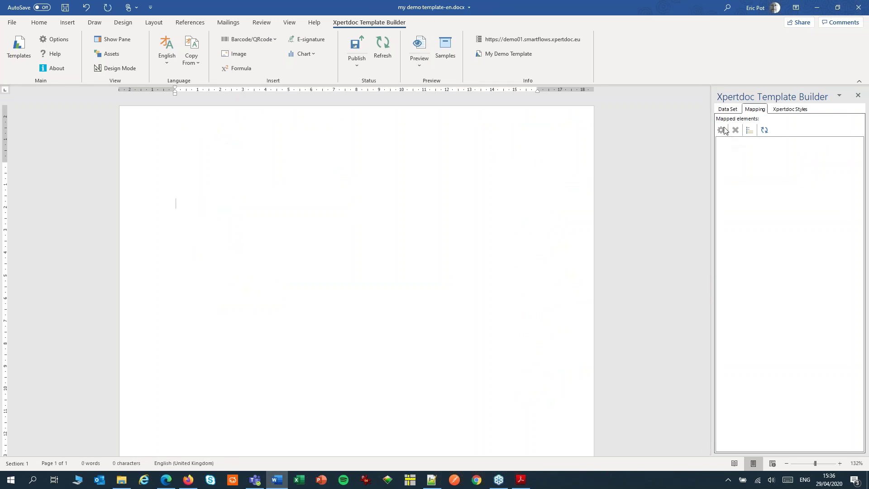
Step: Drag Quote_Annotation > annotation > Document onto the page as a [DocumentBody] field
{"action": "left_click", "coordinate": [728, 109]}
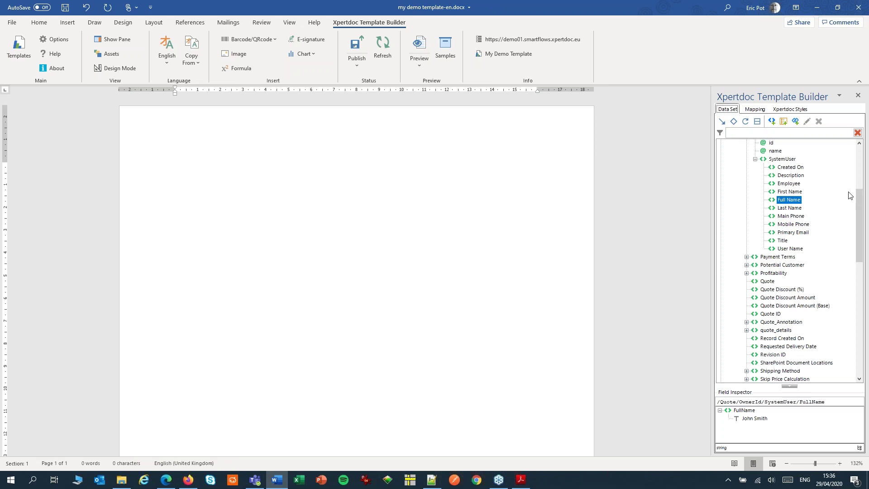
{"action": "scroll", "coordinate": [861, 207], "scroll_direction": "up", "scroll_amount": 1}
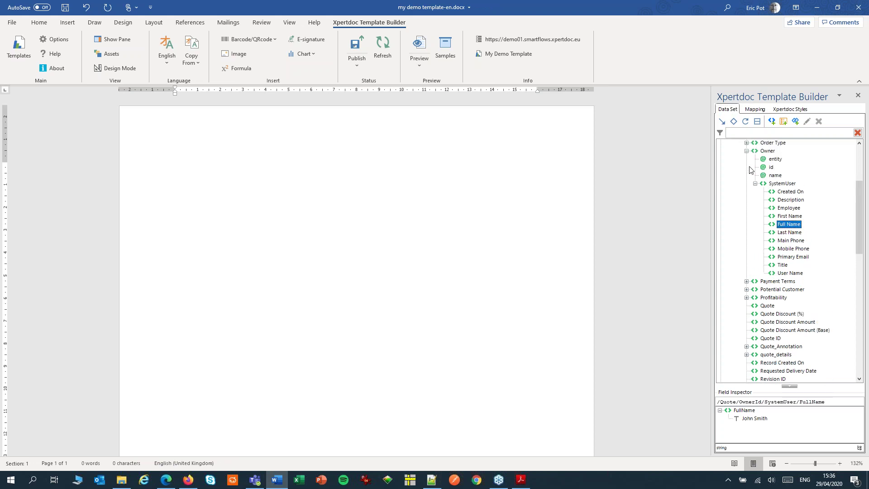
{"action": "left_click", "coordinate": [746, 151]}
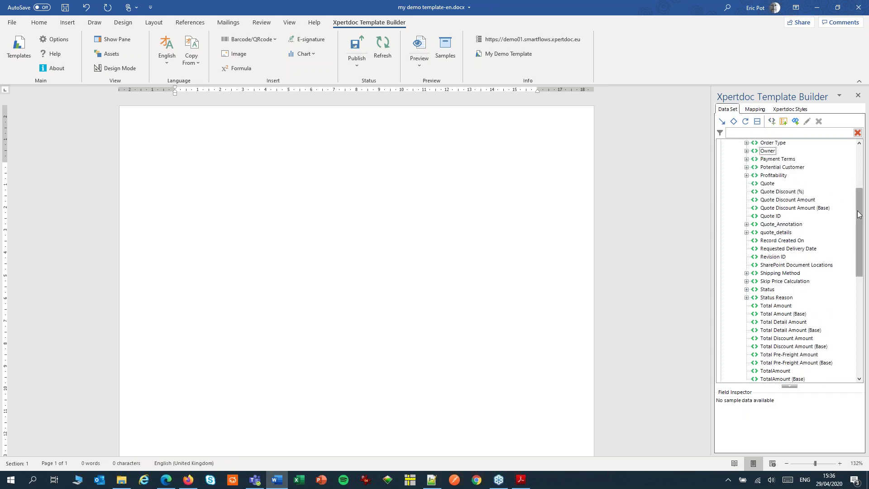
{"action": "scroll", "coordinate": [861, 211], "scroll_direction": "up", "scroll_amount": 1}
{"action": "scroll", "coordinate": [860, 212], "scroll_direction": "down", "scroll_amount": 2}
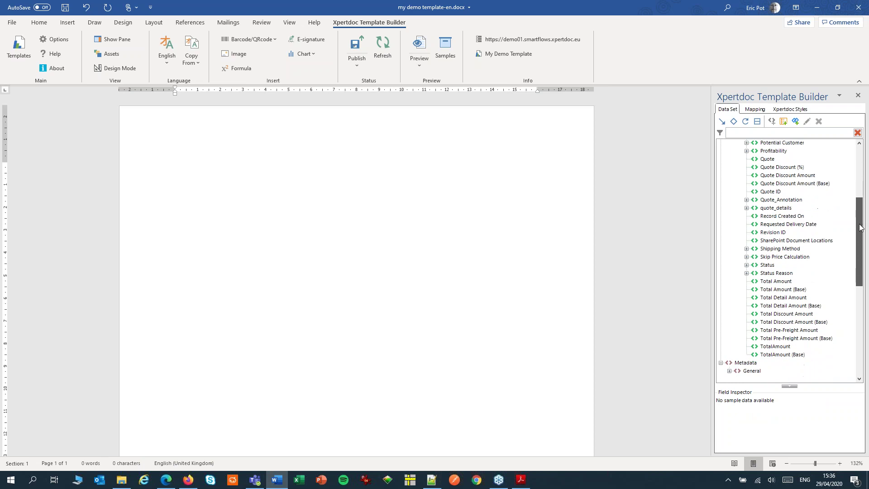
{"action": "left_click", "coordinate": [747, 200]}
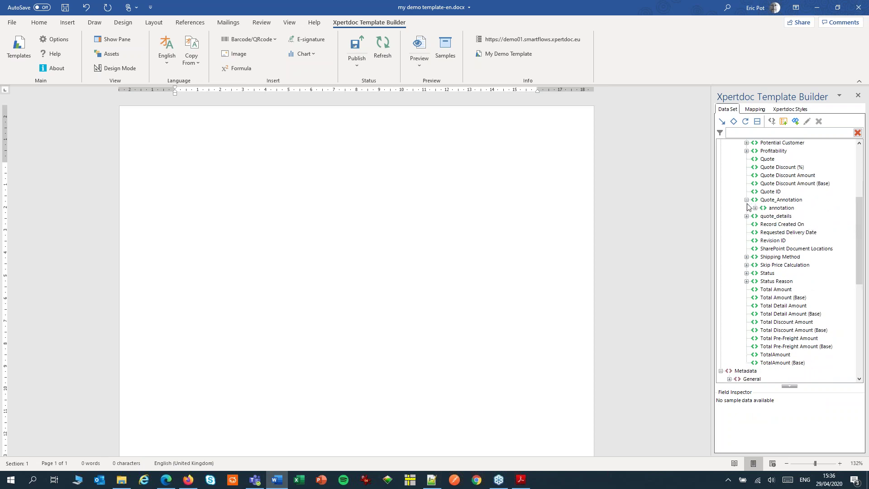
{"action": "left_click", "coordinate": [756, 207]}
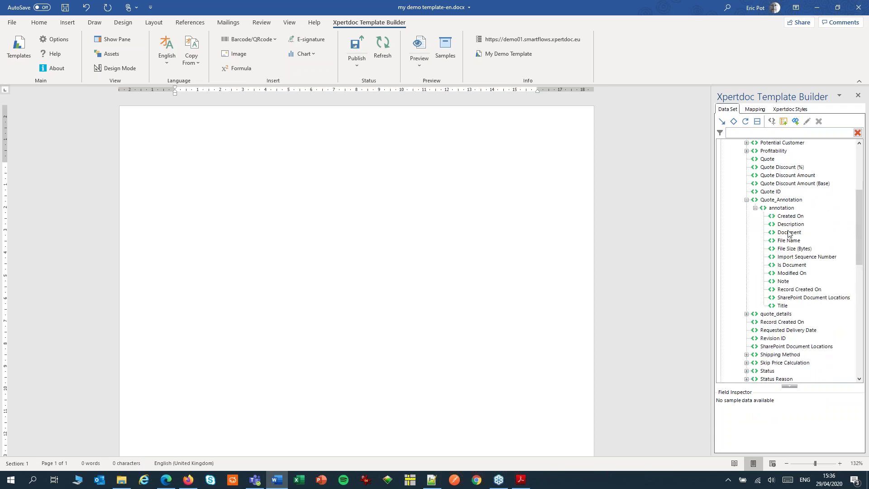
{"action": "left_click_drag", "start_coordinate": [789, 232], "coordinate": [223, 194]}
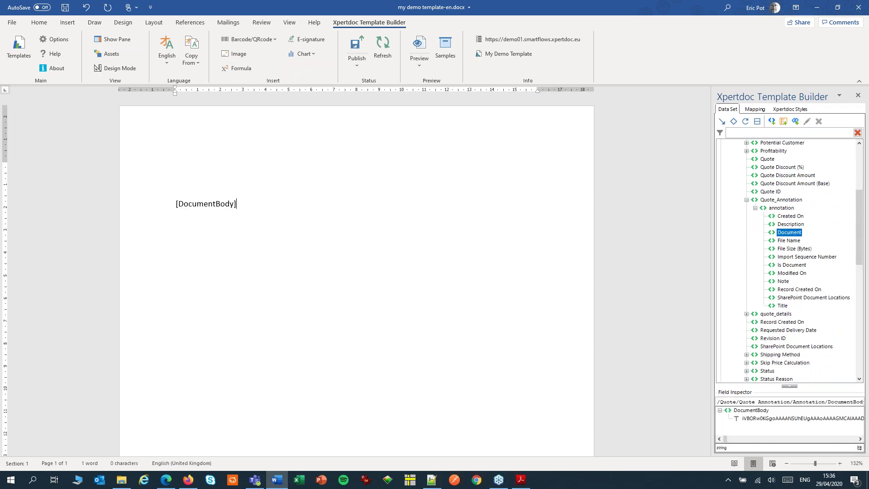
{"action": "left_click", "coordinate": [199, 205]}
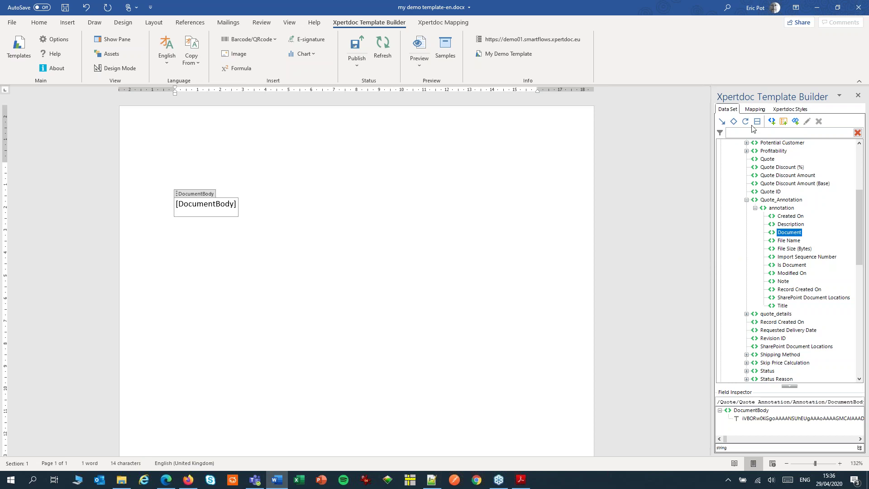
Step: Turn on Convert to image for DocumentBody with Binary encoded as the image source
{"action": "left_click", "coordinate": [754, 110]}
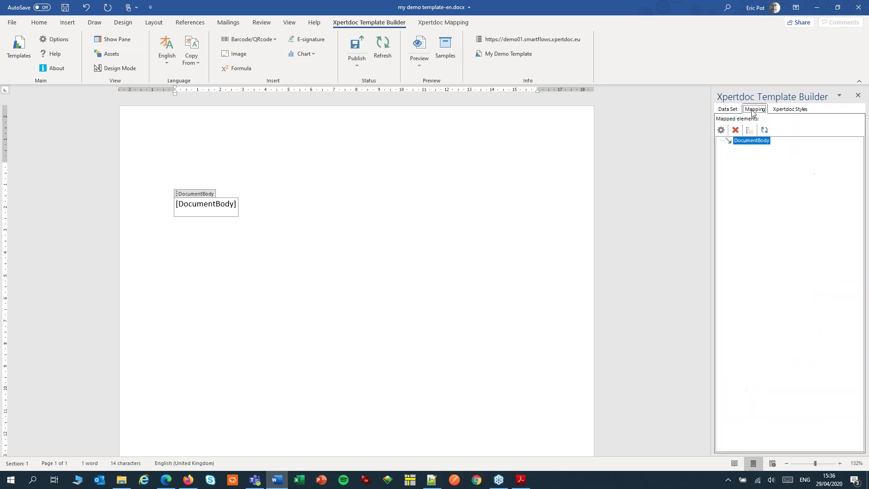
{"action": "left_click", "coordinate": [721, 131]}
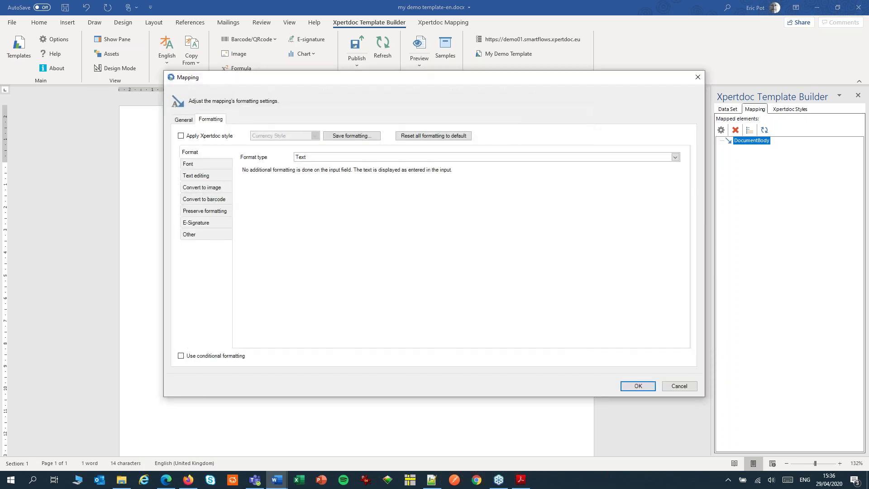
{"action": "left_click", "coordinate": [199, 188]}
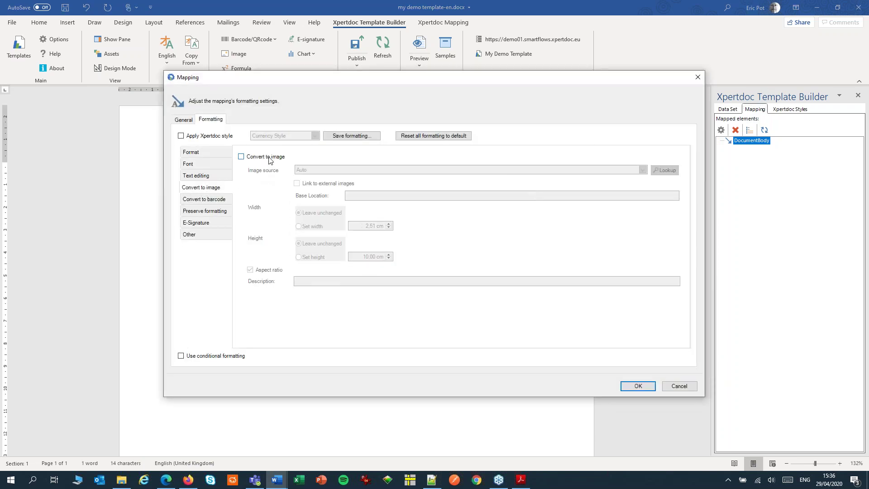
{"action": "left_click", "coordinate": [271, 158]}
{"action": "left_click", "coordinate": [306, 170]}
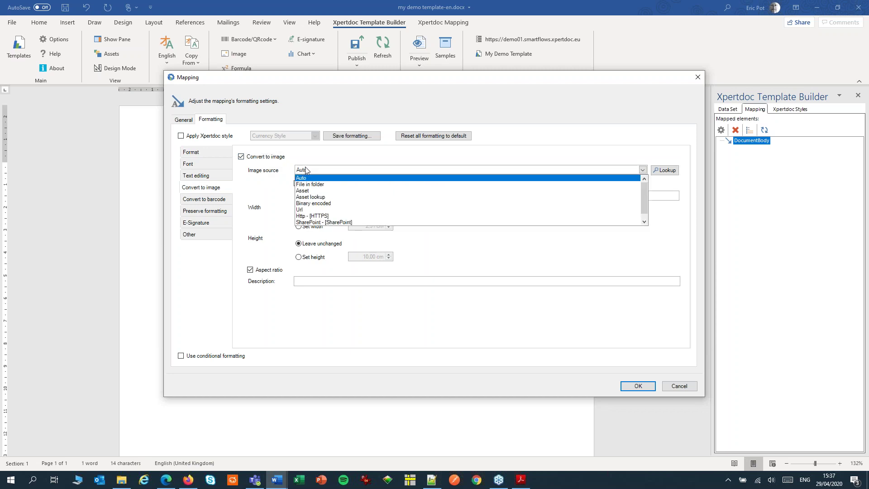
{"action": "left_click", "coordinate": [323, 204]}
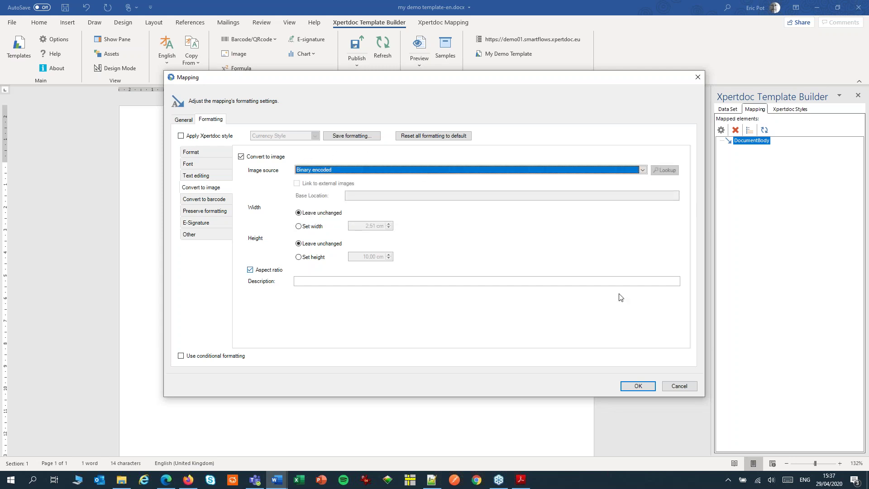
{"action": "left_click", "coordinate": [637, 386]}
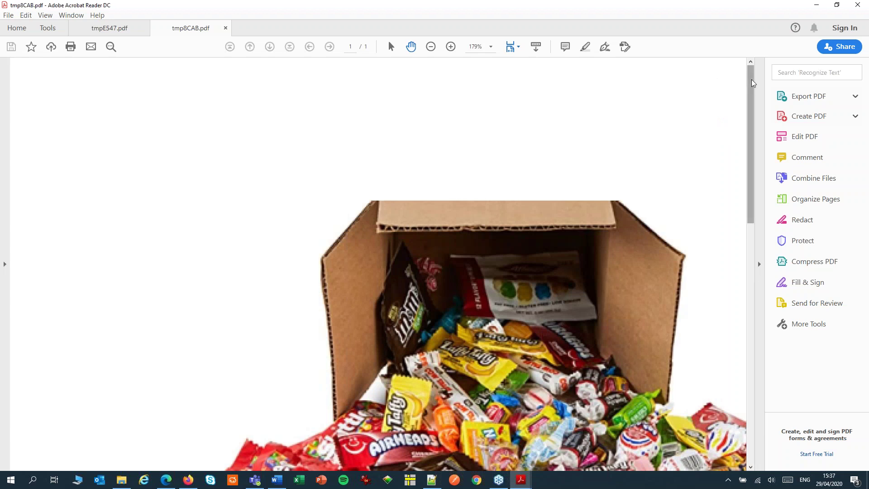
Step: Scroll through the candy-box PDF preview, then close Acrobat Reader
{"action": "left_click_drag", "start_coordinate": [752, 82], "coordinate": [749, 182]}
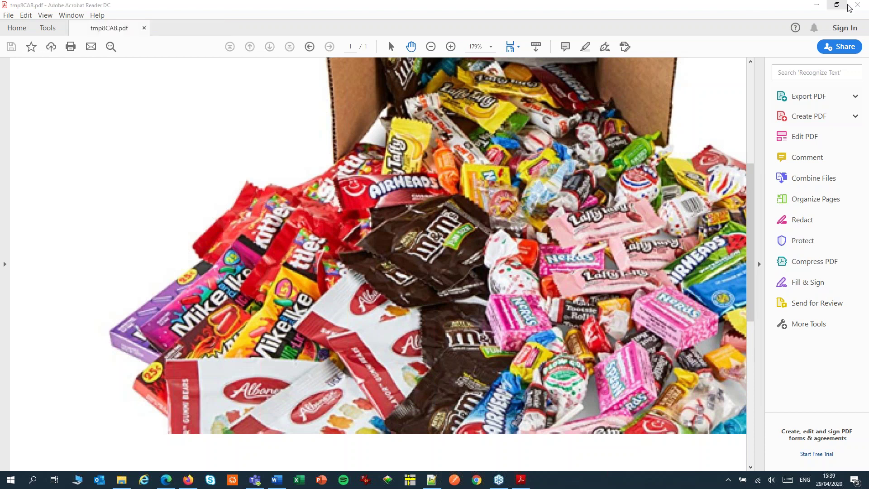
{"action": "left_click", "coordinate": [858, 5]}
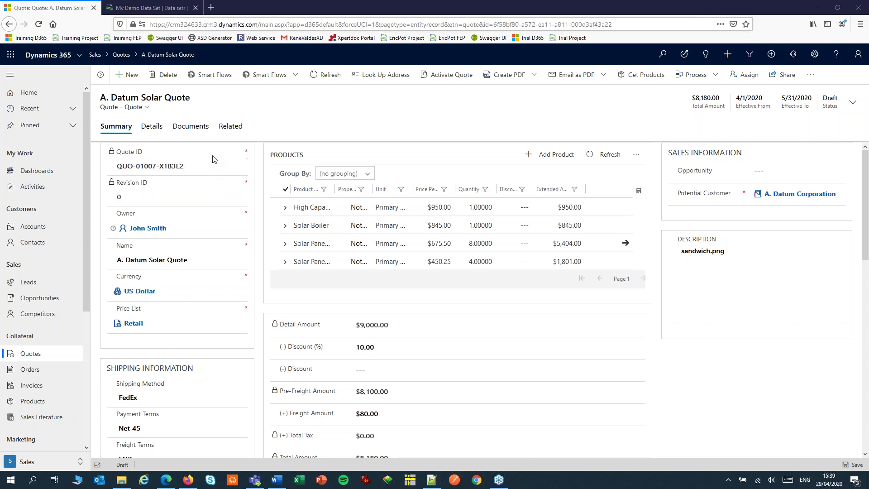
Step: Review the quote's Documents tab listing coffee, cookie, sandwich and soup images, then open My Demo Data Set
{"action": "left_click", "coordinate": [185, 130]}
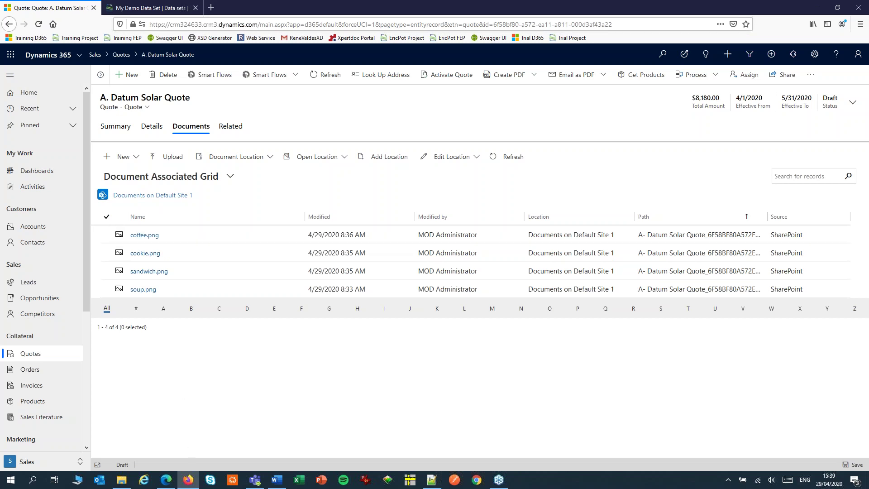
{"action": "left_click", "coordinate": [164, 9]}
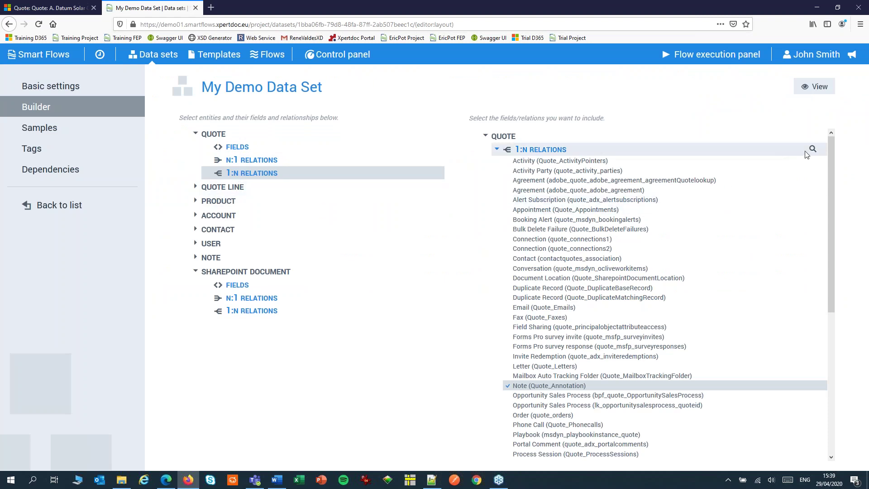
Step: Tick the Sharepoint Document 1:N relation and its Absolute URL field in My Demo Data Set
{"action": "left_click_drag", "start_coordinate": [832, 176], "coordinate": [831, 317]}
{"action": "left_click", "coordinate": [533, 382]}
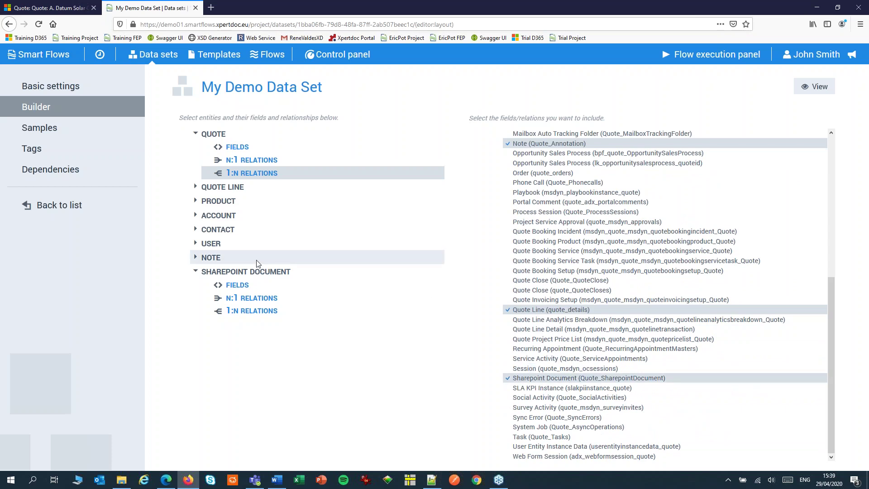
{"action": "left_click", "coordinate": [234, 291]}
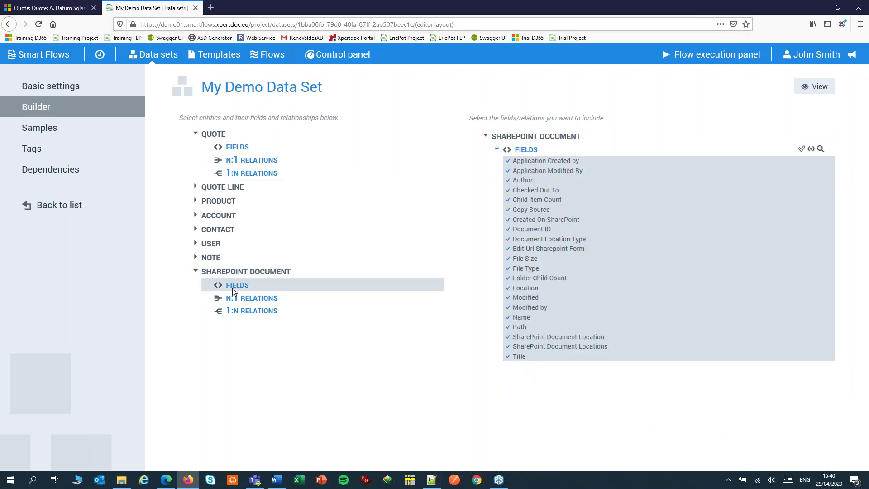
{"action": "left_click", "coordinate": [811, 150]}
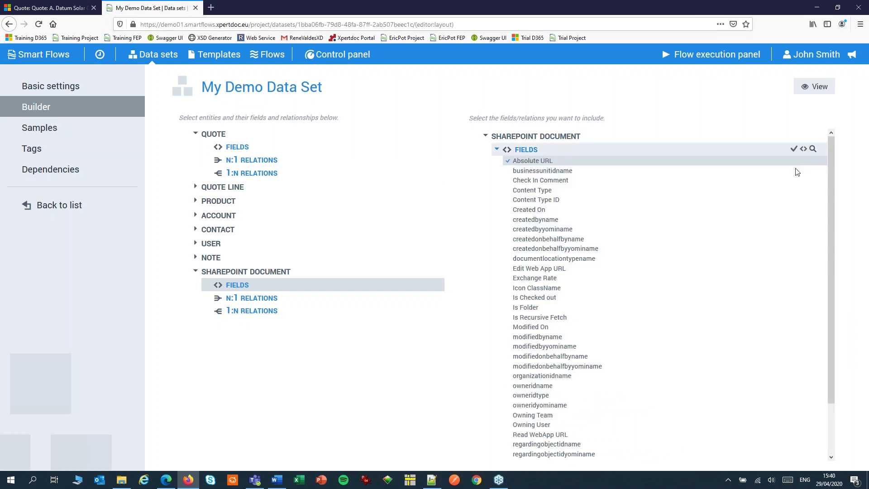
{"action": "left_click", "coordinate": [508, 161]}
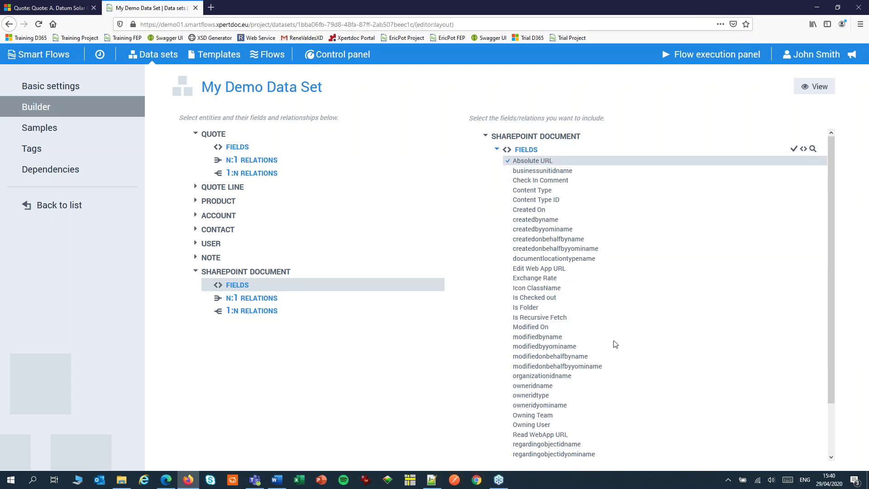
{"action": "left_click", "coordinate": [277, 480]}
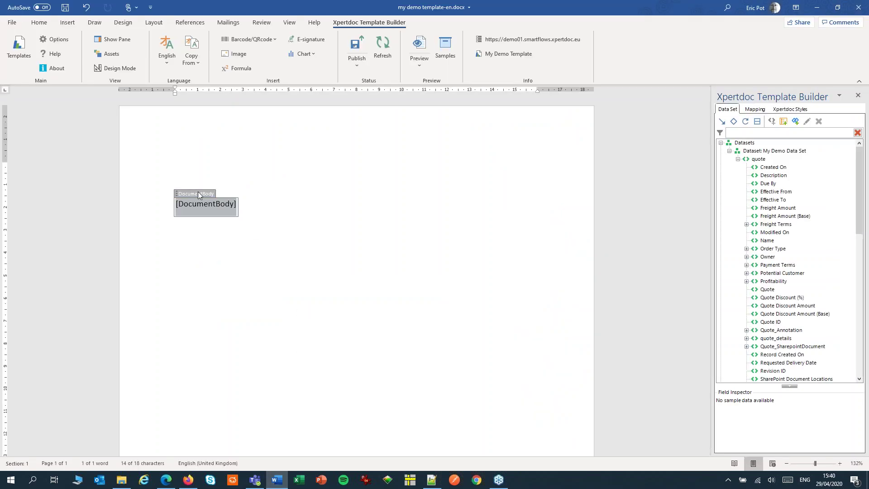
Step: Replace the [DocumentBody] field with the sharepointdocument Absolute URL field on the first line
{"action": "key", "text": "Delete"}
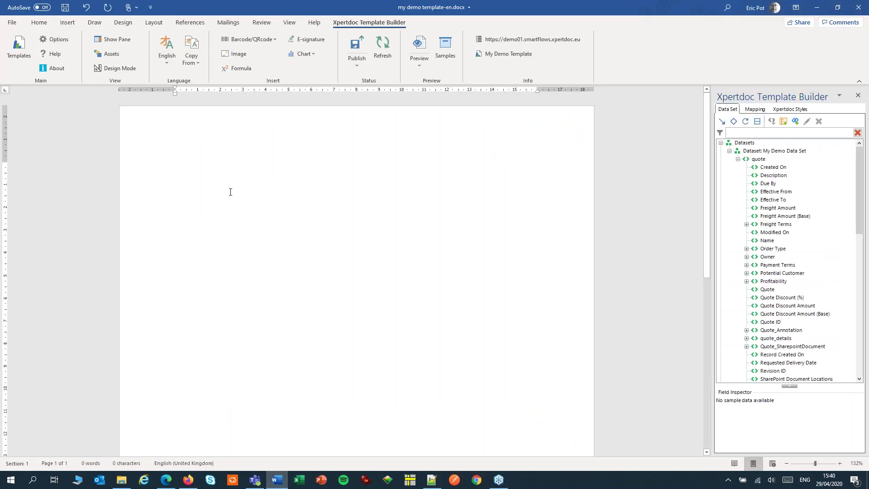
{"action": "left_click", "coordinate": [747, 347]}
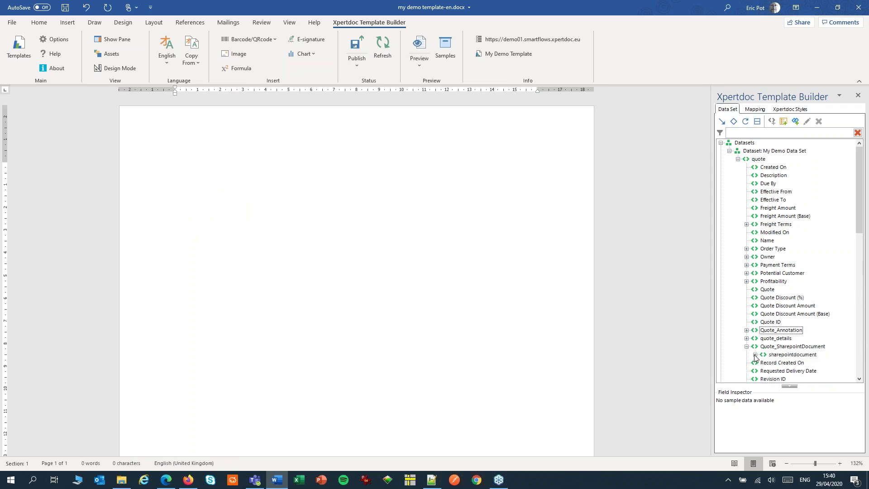
{"action": "left_click", "coordinate": [756, 356]}
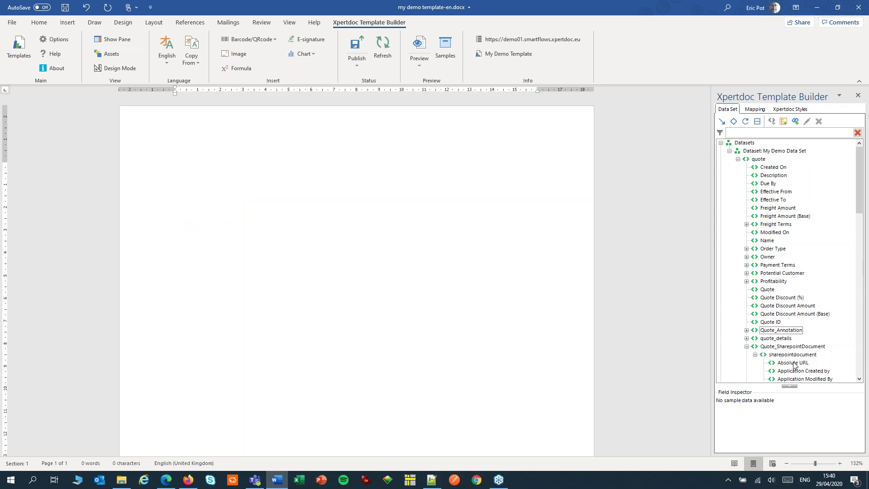
{"action": "left_click_drag", "start_coordinate": [794, 365], "coordinate": [181, 203]}
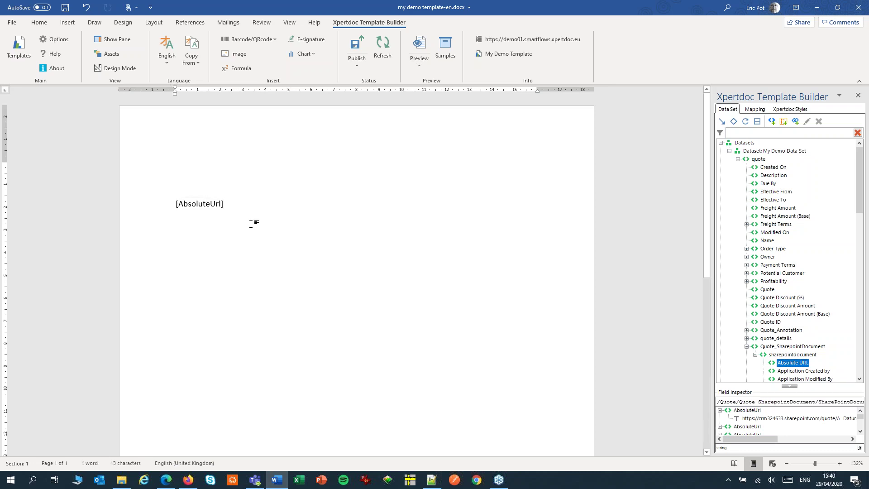
Step: Apply a repeat on the sharepointdocument collection to the [AbsoluteUrl] line
{"action": "left_click", "coordinate": [145, 206]}
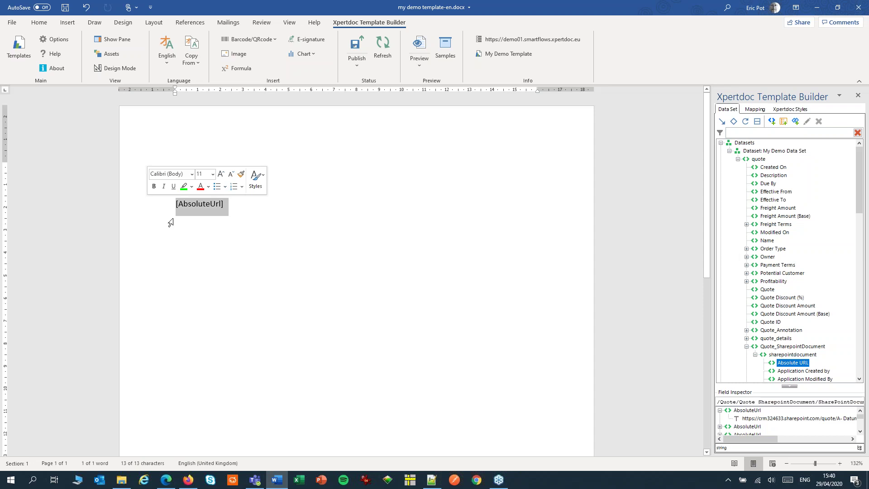
{"action": "left_click", "coordinate": [790, 356]}
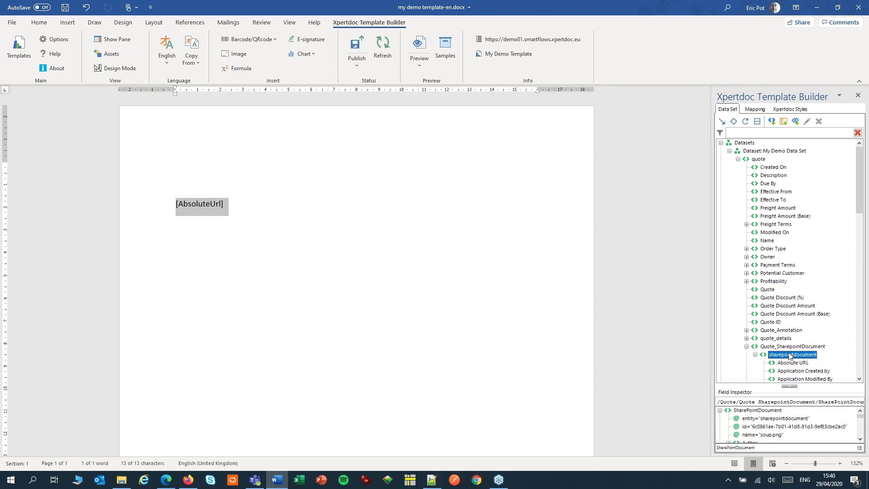
{"action": "left_click", "coordinate": [746, 121]}
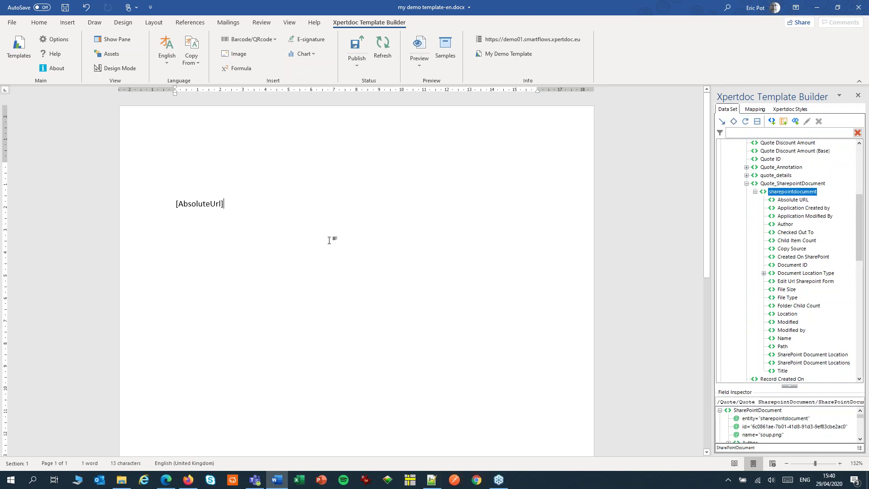
{"action": "left_click", "coordinate": [198, 204]}
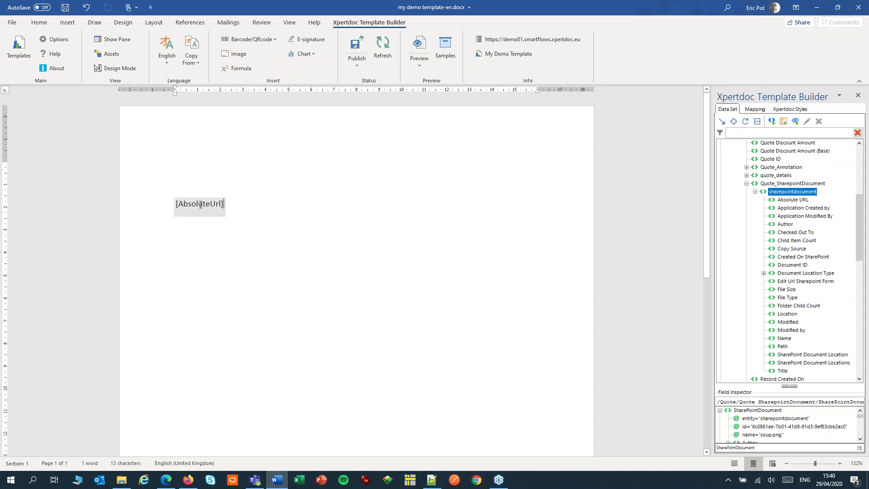
Step: Turn on Convert to image in the AbsoluteUrl mapping's settings
{"action": "left_click", "coordinate": [755, 109]}
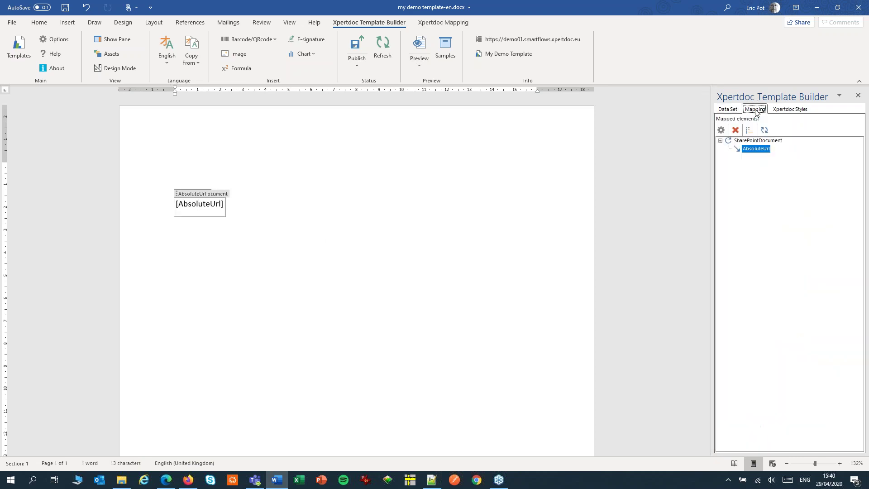
{"action": "left_click", "coordinate": [721, 130]}
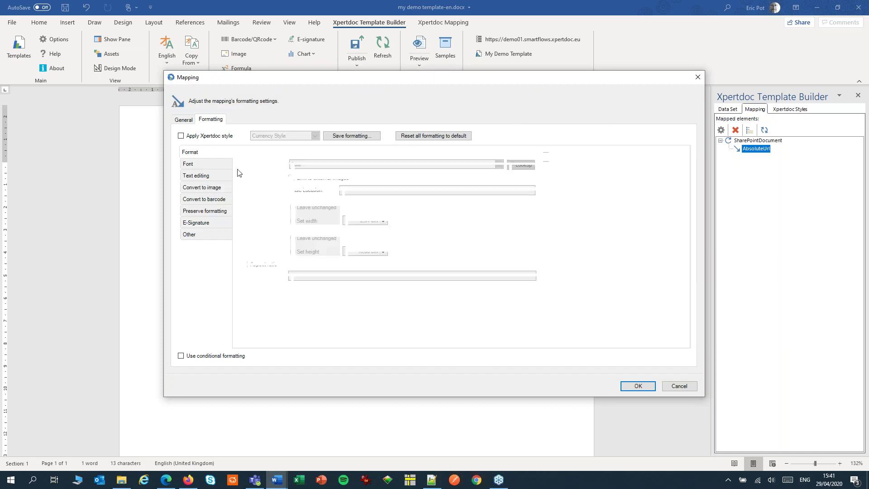
{"action": "left_click", "coordinate": [218, 187]}
{"action": "left_click", "coordinate": [257, 158]}
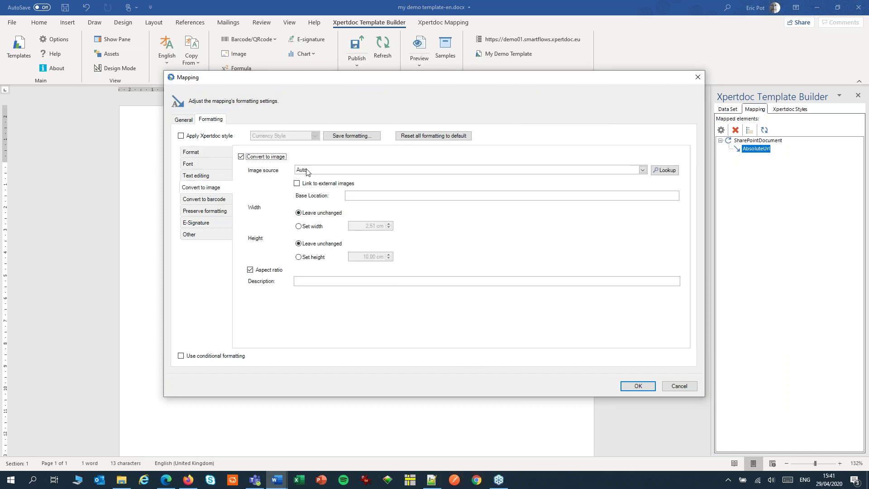
Step: Set image source to SharePoint with a fixed 2,51 cm width, then generate a PDF preview
{"action": "left_click", "coordinate": [306, 169]}
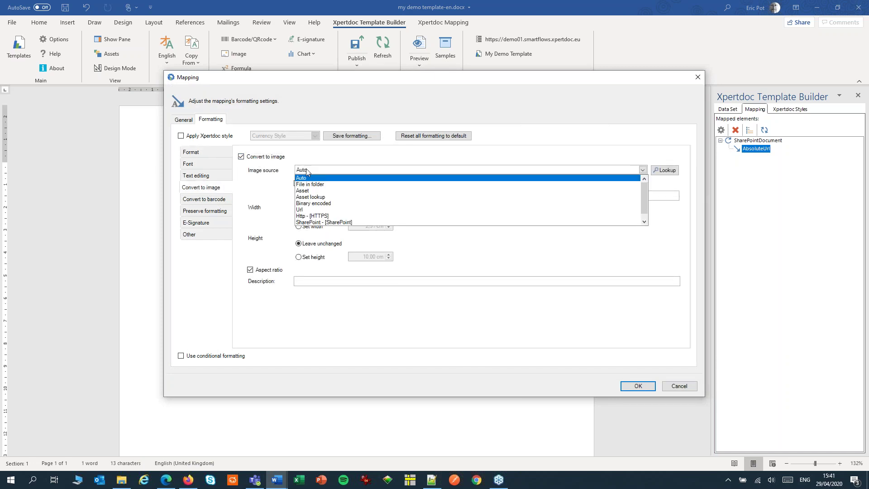
{"action": "left_click", "coordinate": [315, 222]}
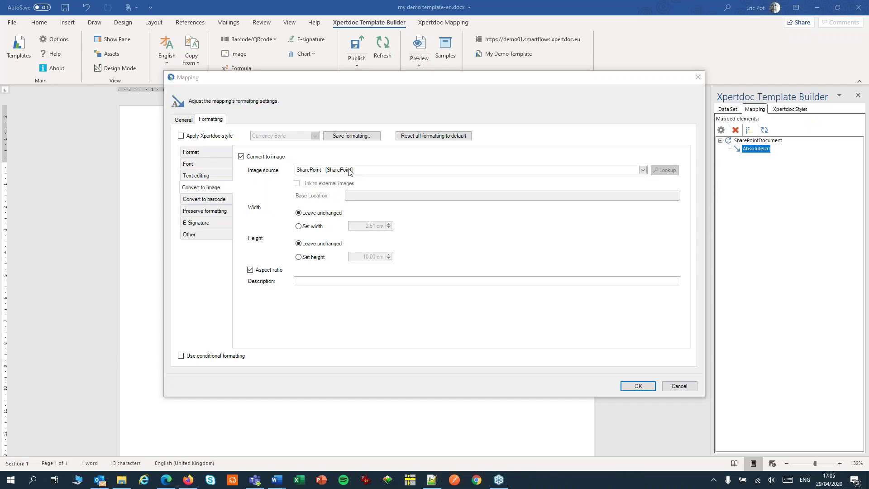
{"action": "left_click", "coordinate": [349, 170]}
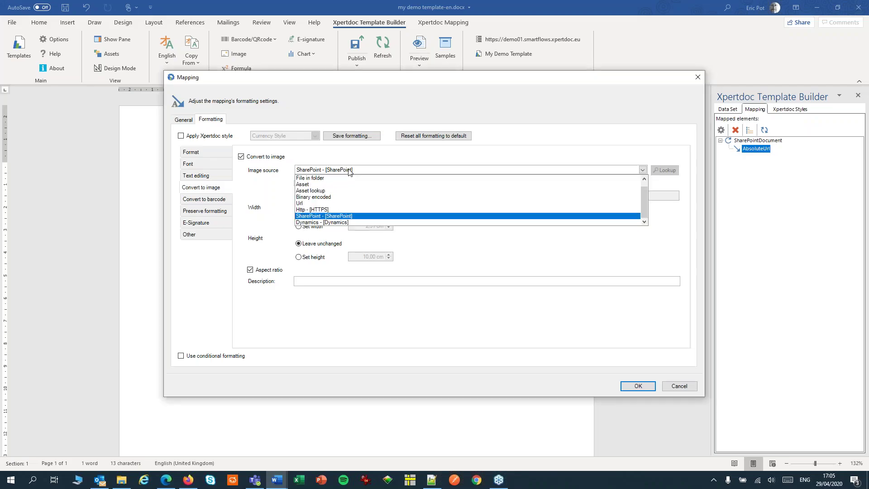
{"action": "left_click", "coordinate": [341, 216]}
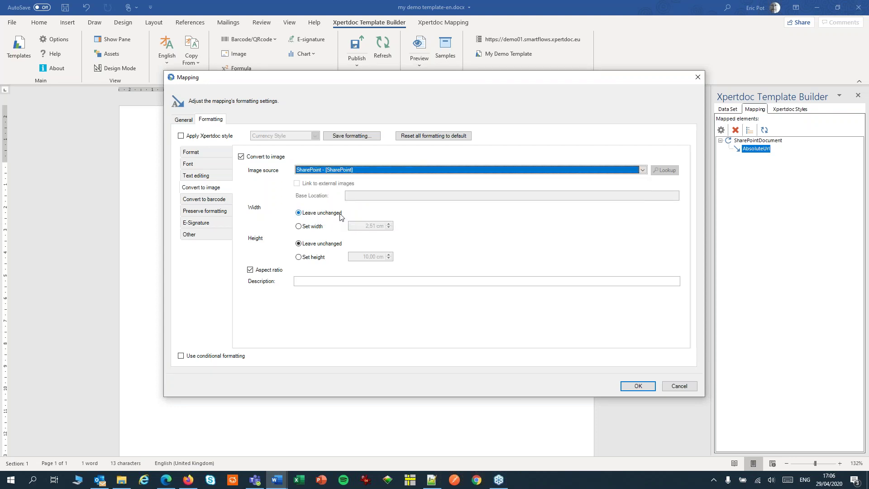
{"action": "left_click", "coordinate": [299, 227]}
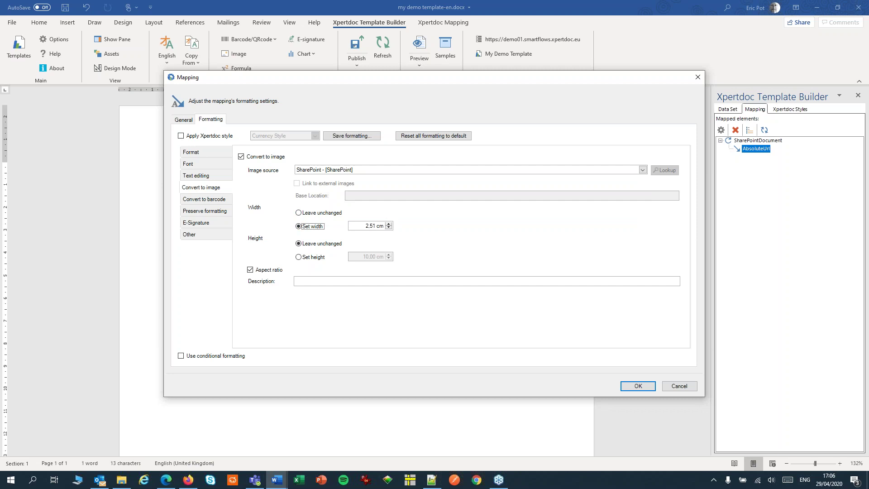
{"action": "left_click", "coordinate": [629, 391]}
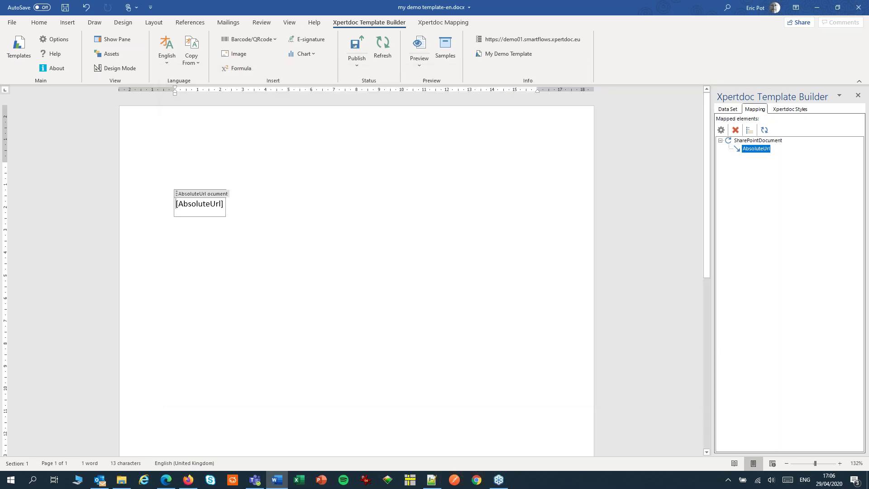
{"action": "left_click", "coordinate": [419, 45]}
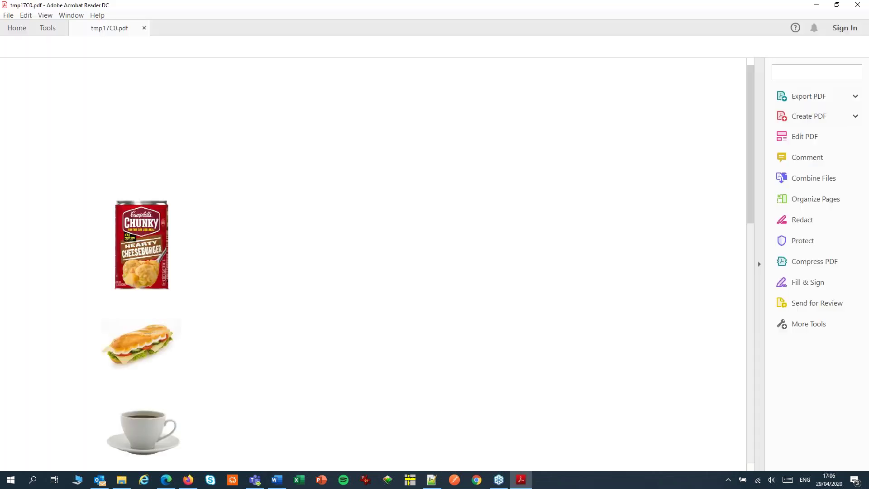
Step: Scroll down tmp17C0.pdf to see the cookie image after the soup, sandwich and coffee
{"action": "scroll", "coordinate": [341, 176], "scroll_direction": "down", "scroll_amount": 3}
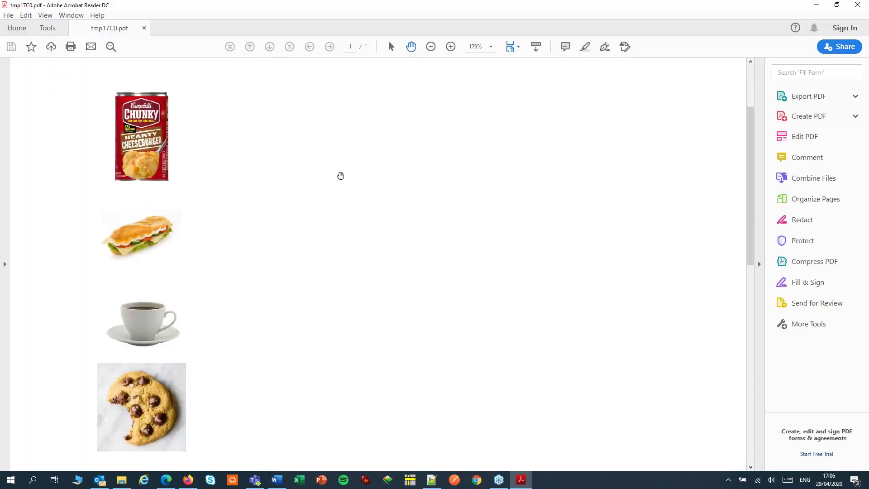